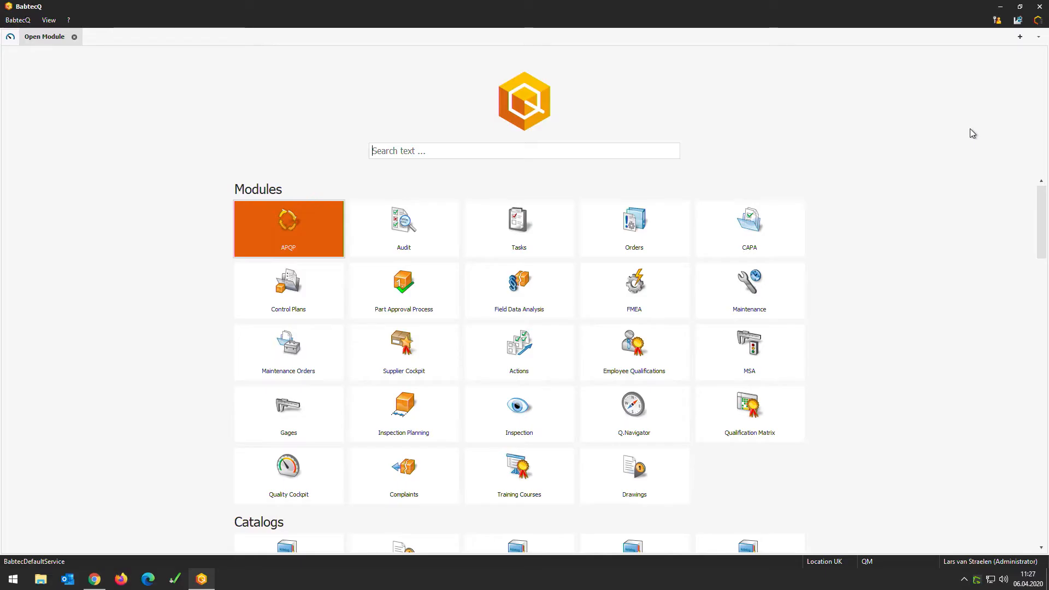
Step: Create an incoming goods inspection plan numbered IP-001 in the Inspection Planning module
type("insp")
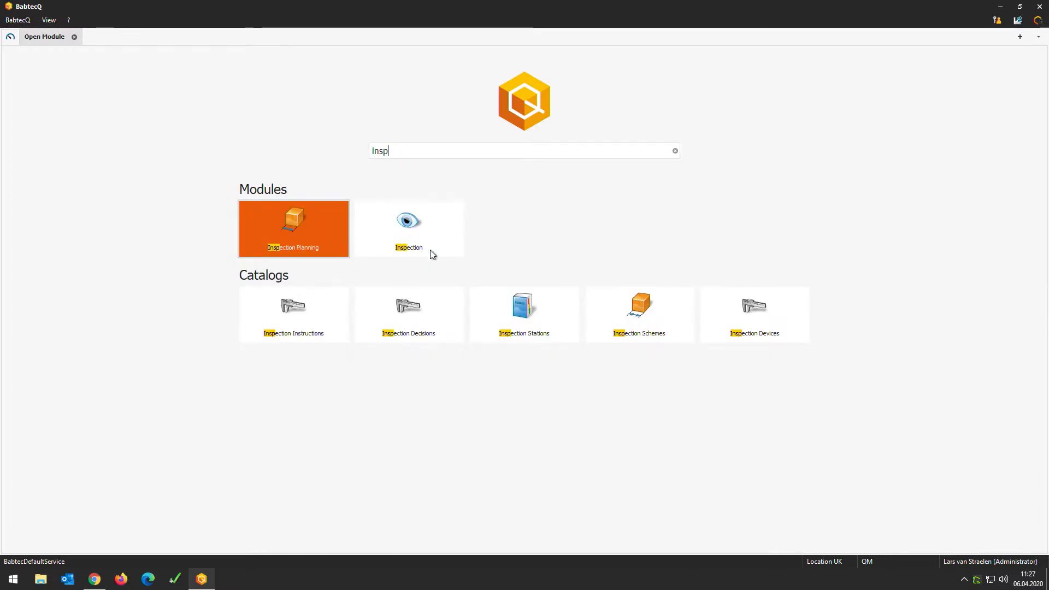
left_click(308, 241)
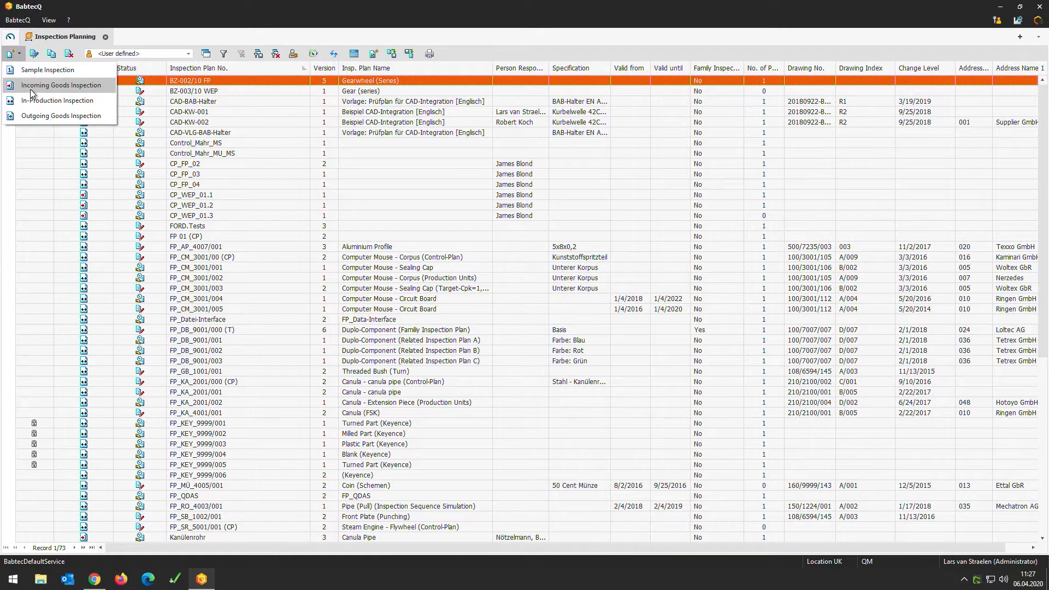
left_click(31, 90)
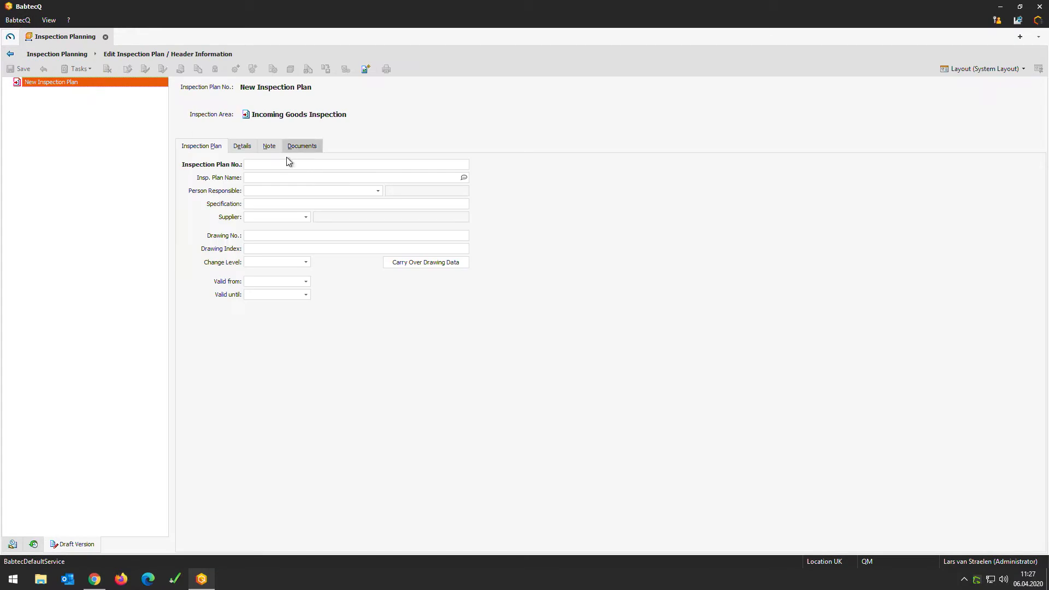
left_click(282, 165)
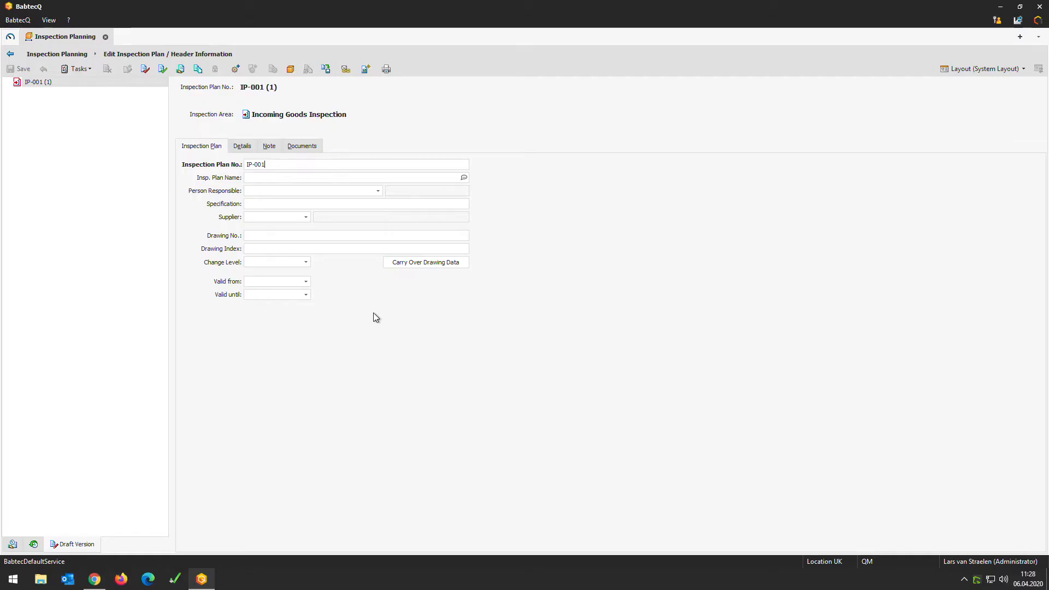
Step: Start customizing the inspection plan header layout and hide the Specification field
left_click(949, 70)
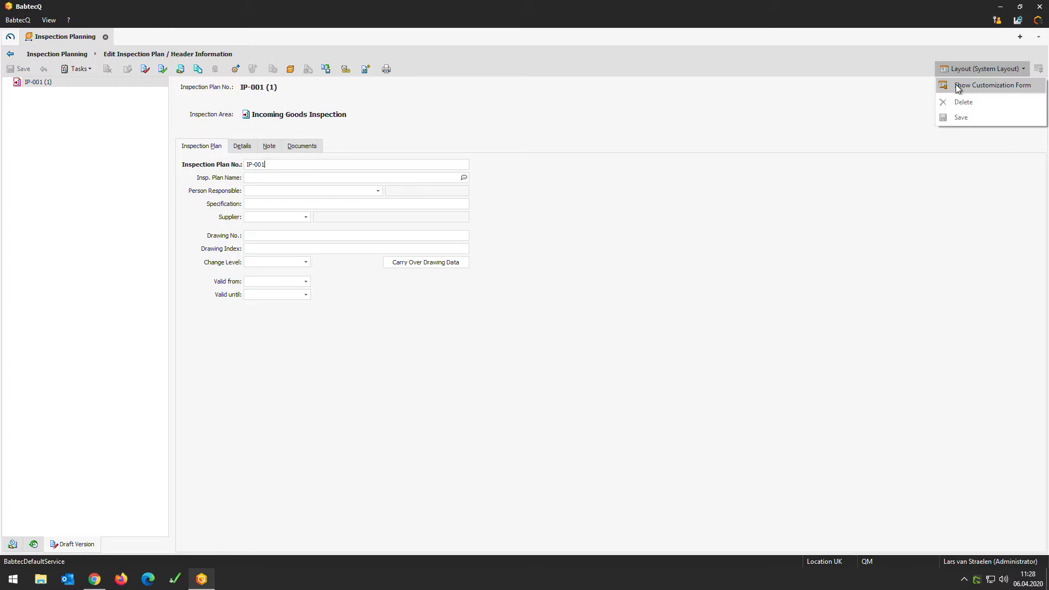
left_click(957, 86)
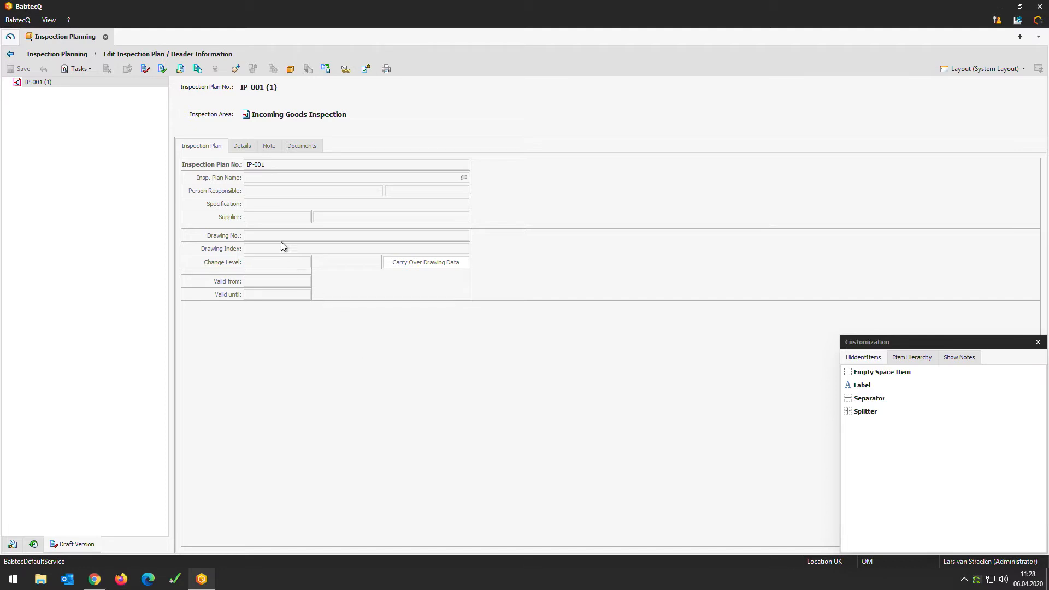
right_click(232, 207)
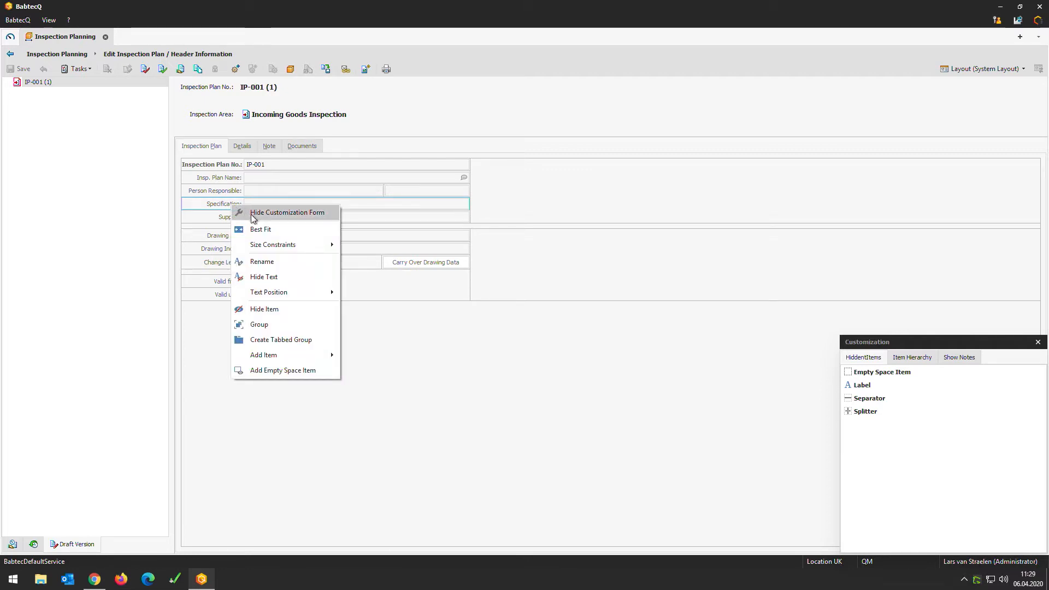
mouse_move(278, 247)
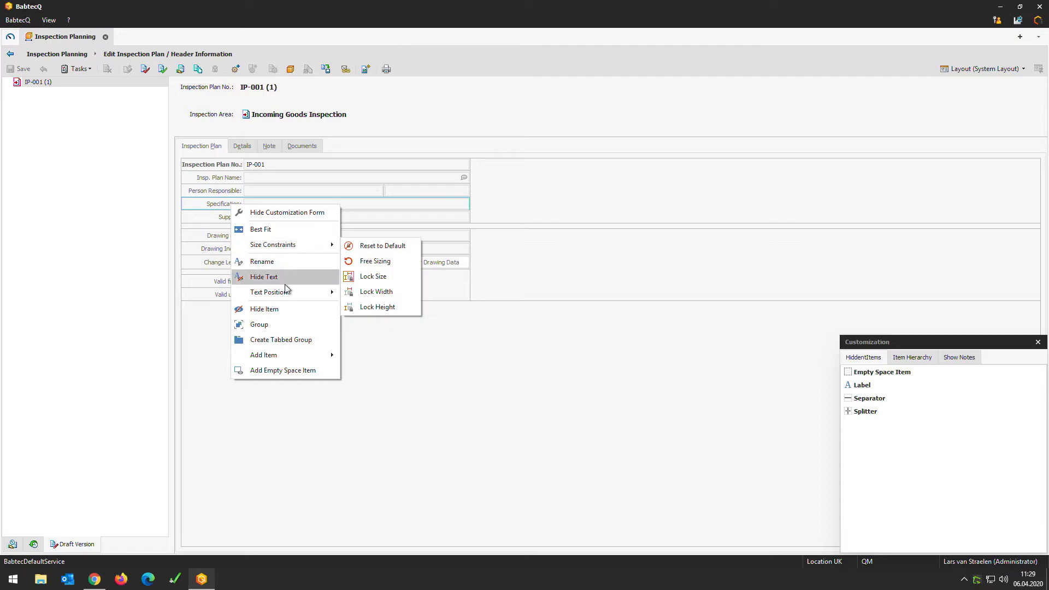
left_click(291, 309)
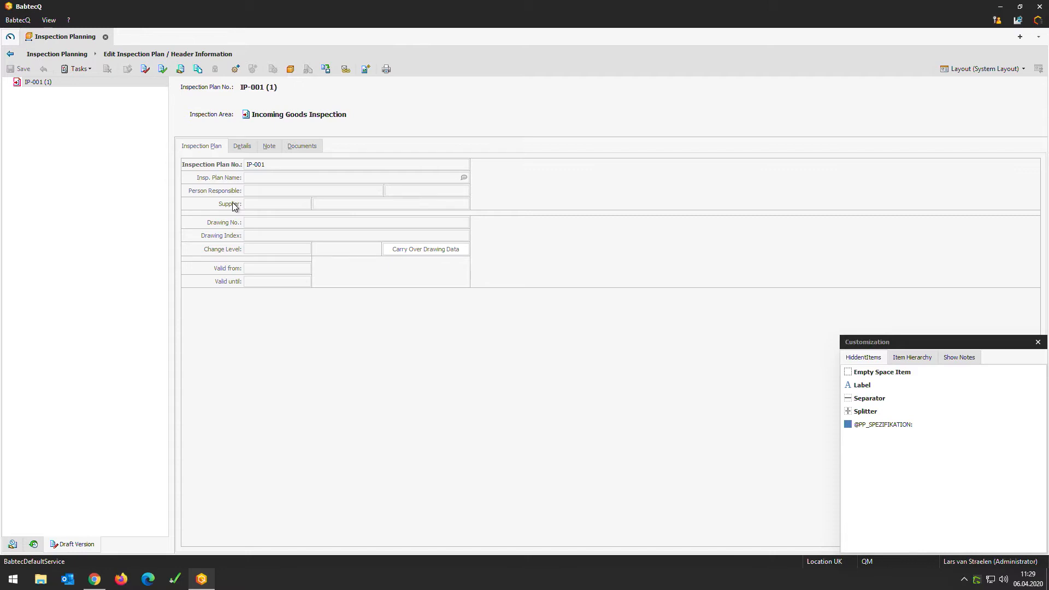
Step: Group the Drawing No., Drawing Index and Change Level fields together with the Carry Over Drawing Data button
left_click(235, 227)
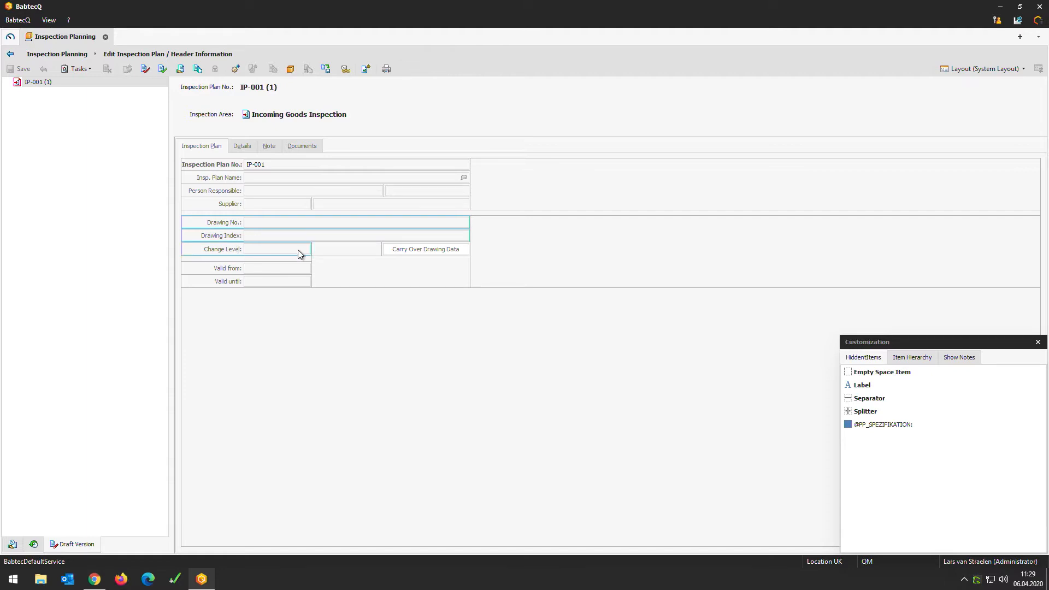
left_click(418, 250, "ctrl")
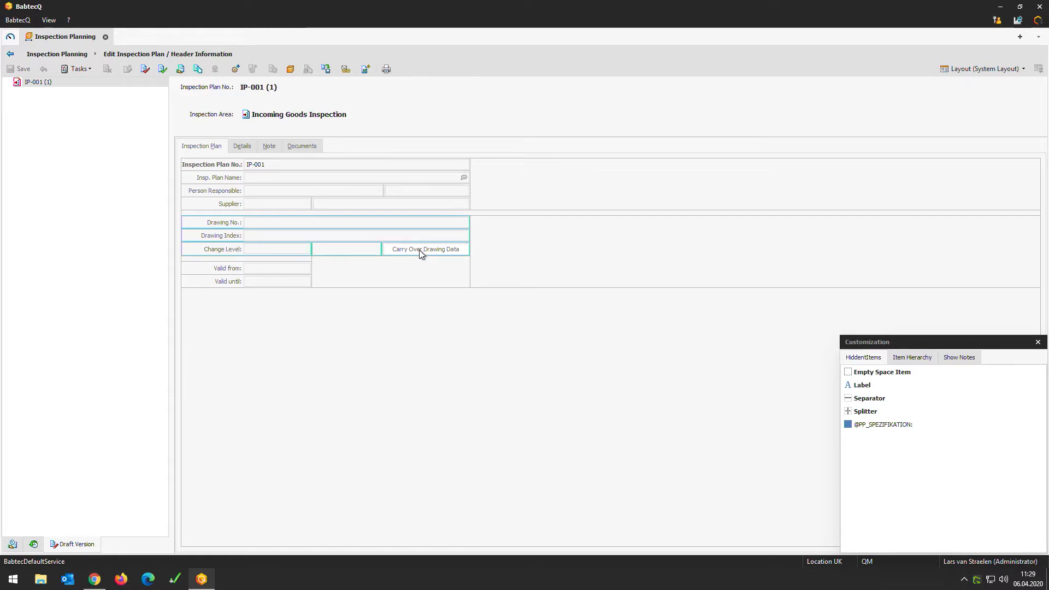
right_click(419, 253)
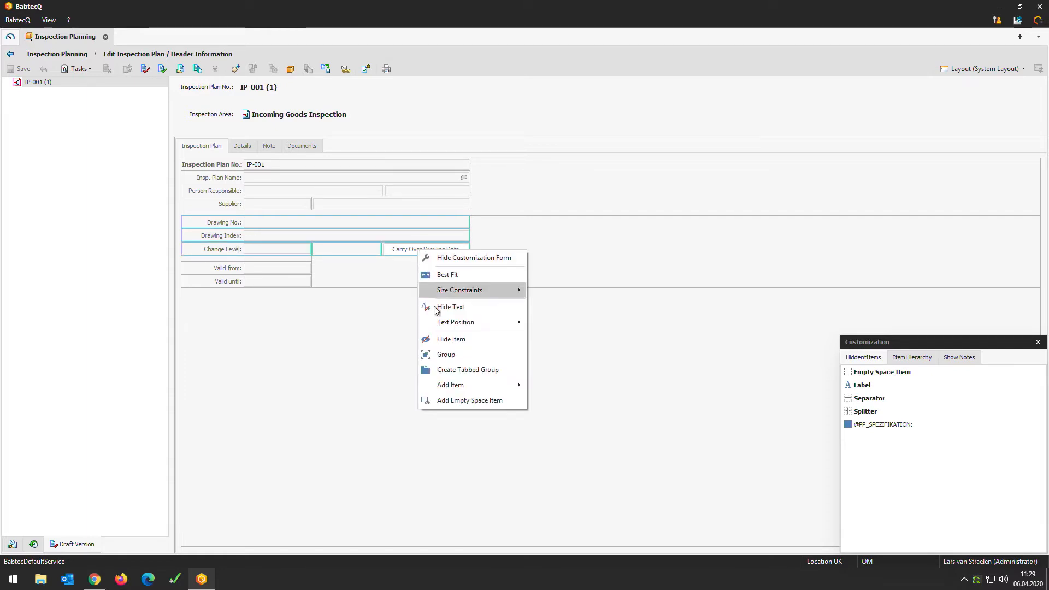
left_click(450, 354)
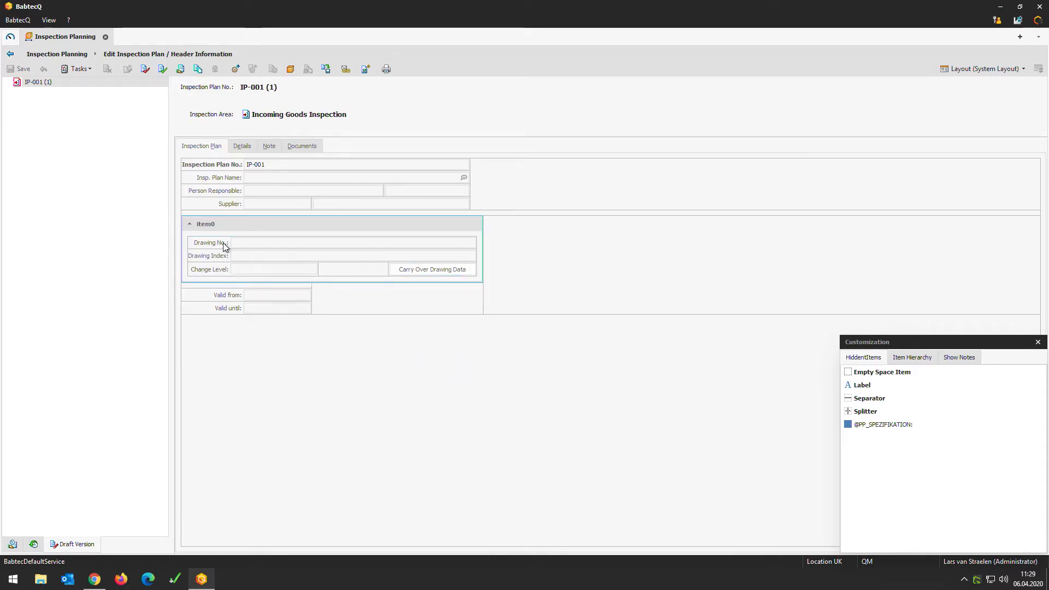
Step: Move the drawing data group onto its own tab between Inspection Plan and Details, and save the customized layout
left_click(236, 148)
left_click_drag(234, 147, 235, 147)
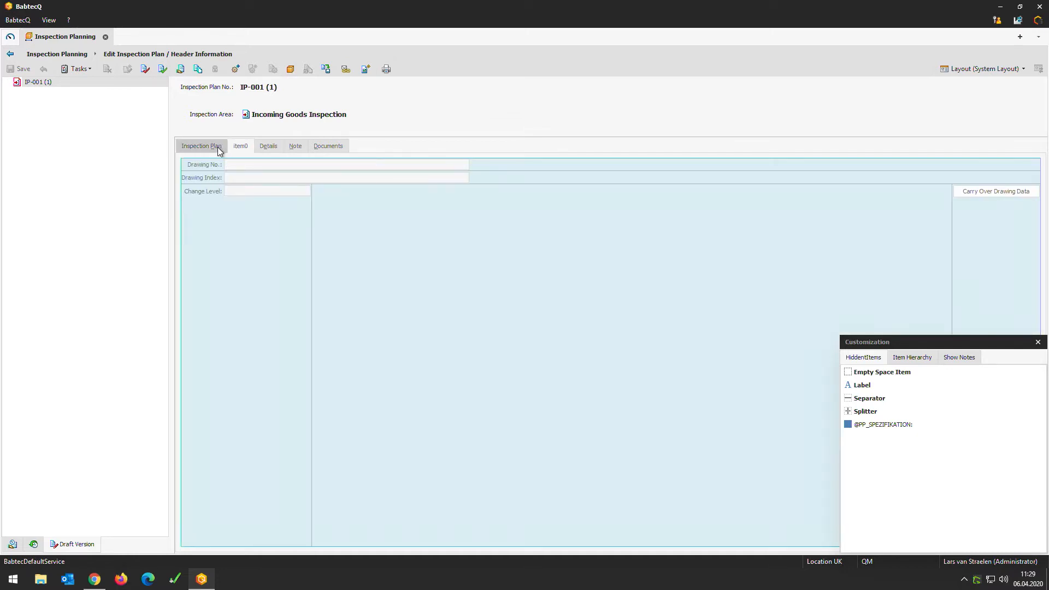
left_click(218, 148)
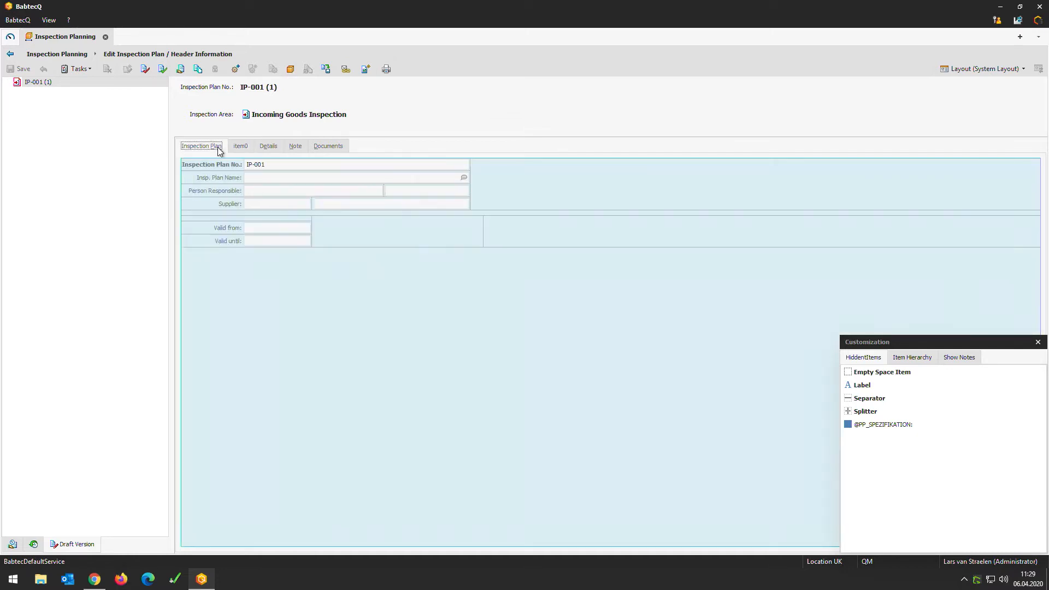
left_click(1037, 344)
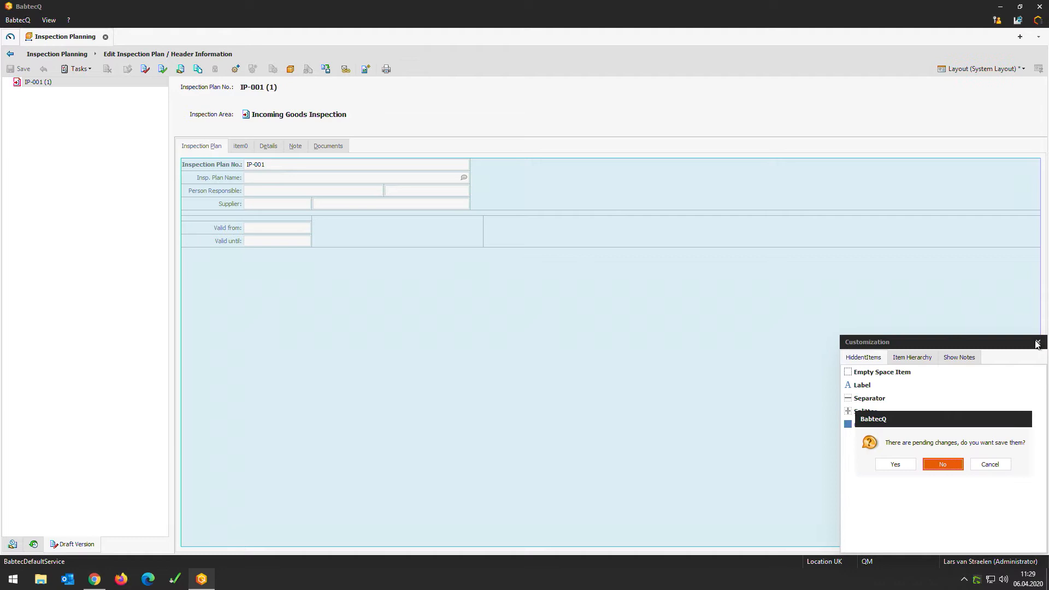
left_click(895, 464)
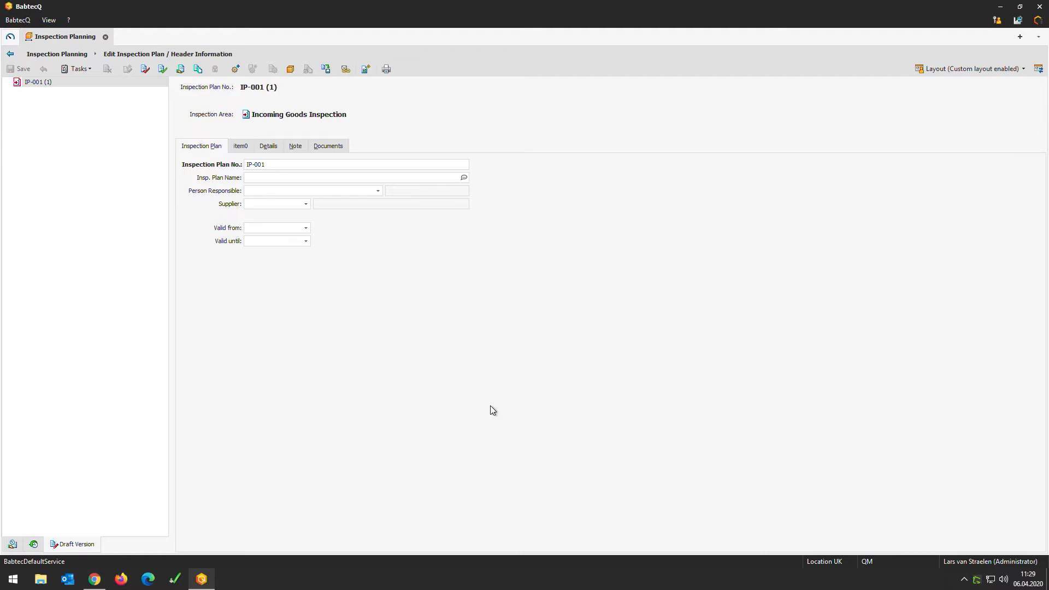
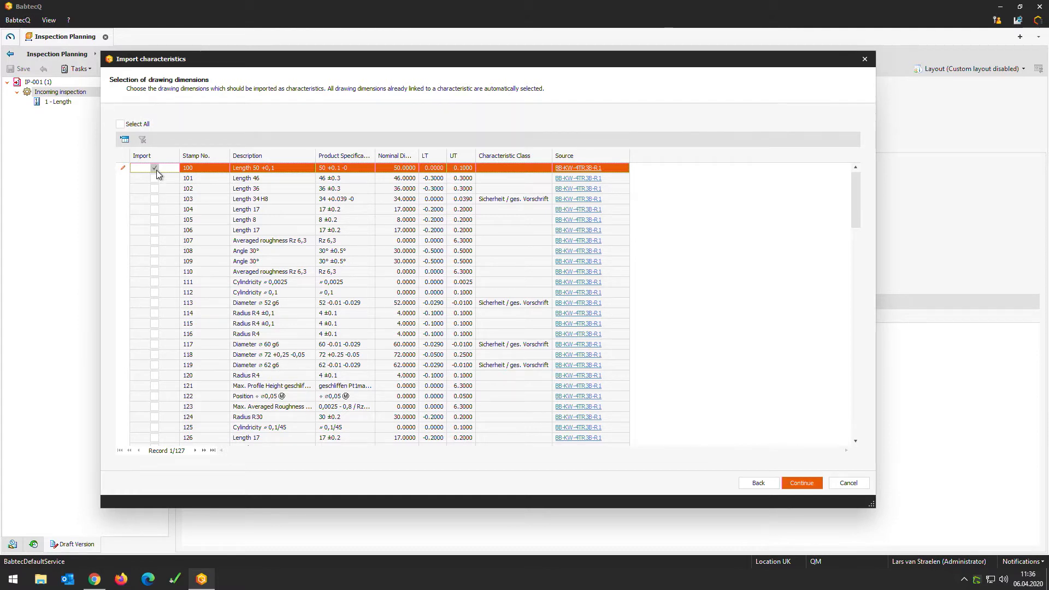
Step: Mark the drawing dimensions with stamp numbers 103 and 132 for import as characteristics and continue the import
left_click(155, 200)
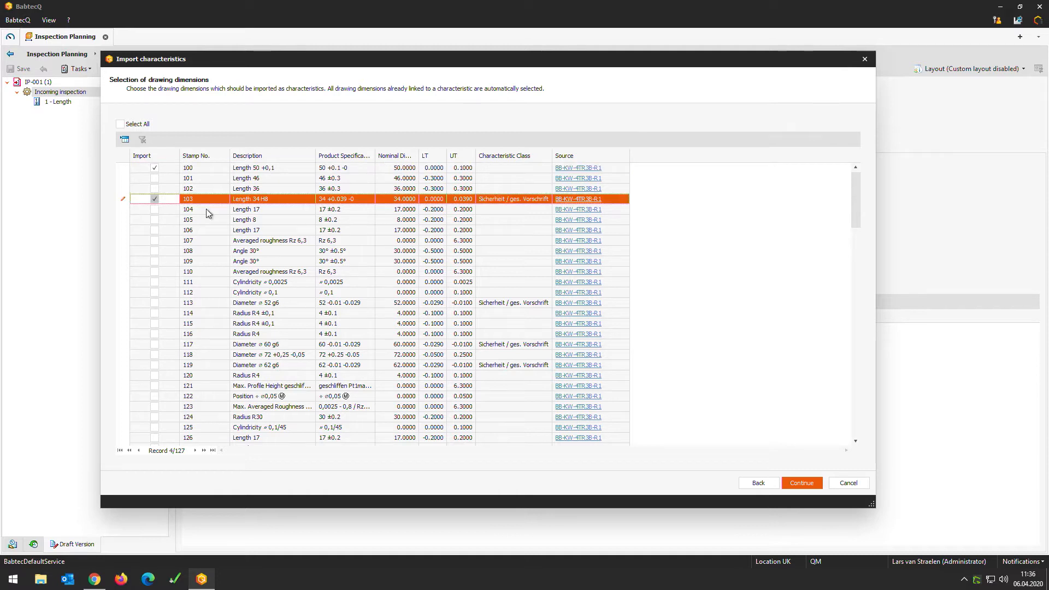
left_click_drag(856, 220, 856, 256)
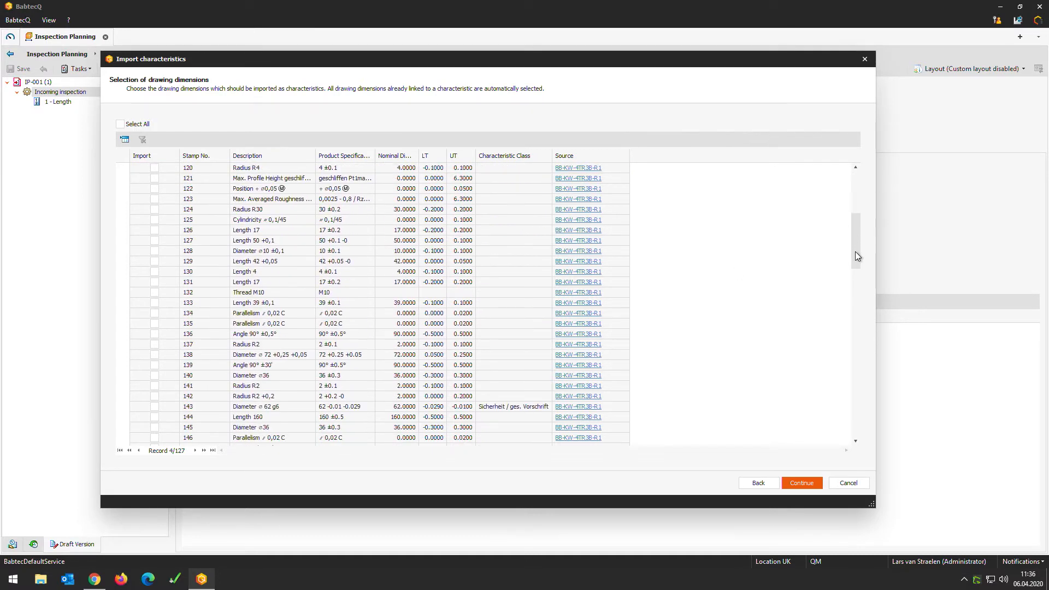
left_click(154, 293)
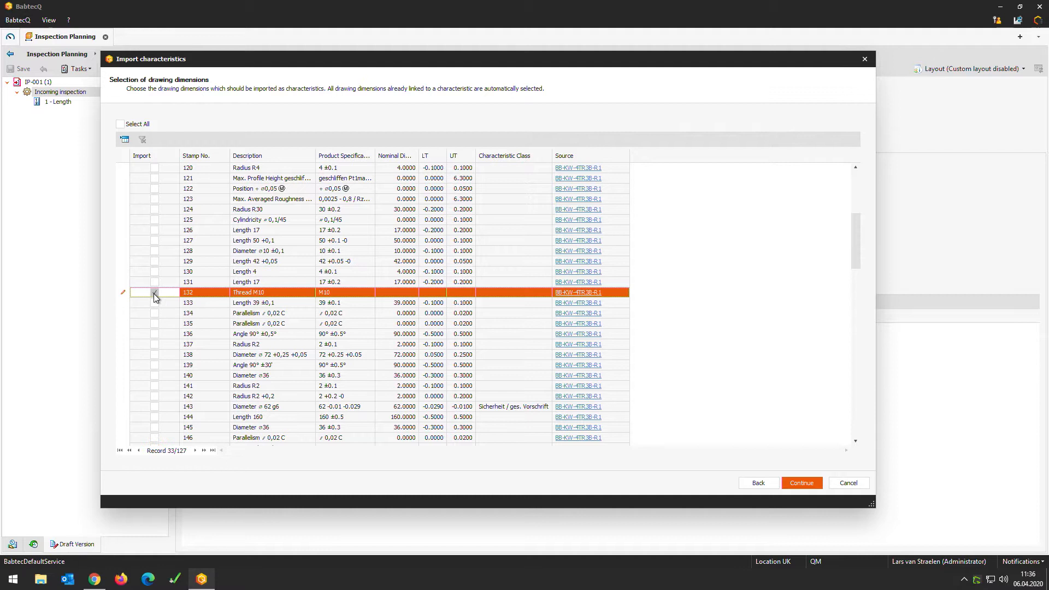
left_click(801, 483)
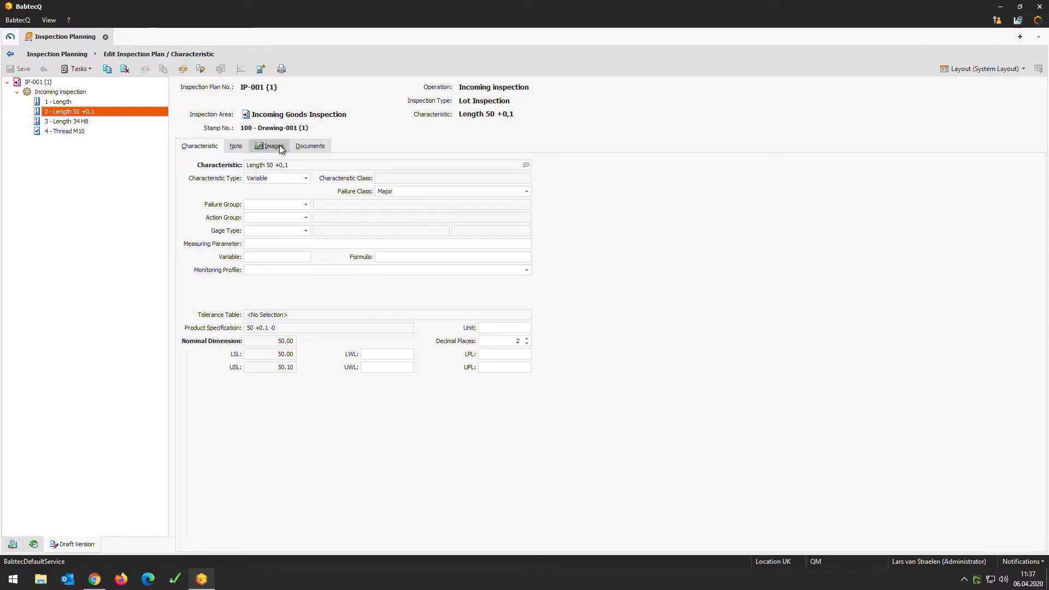
Step: Capture a camera photo of the part into the images of the Length 50 +0,1 characteristic
left_click(280, 149)
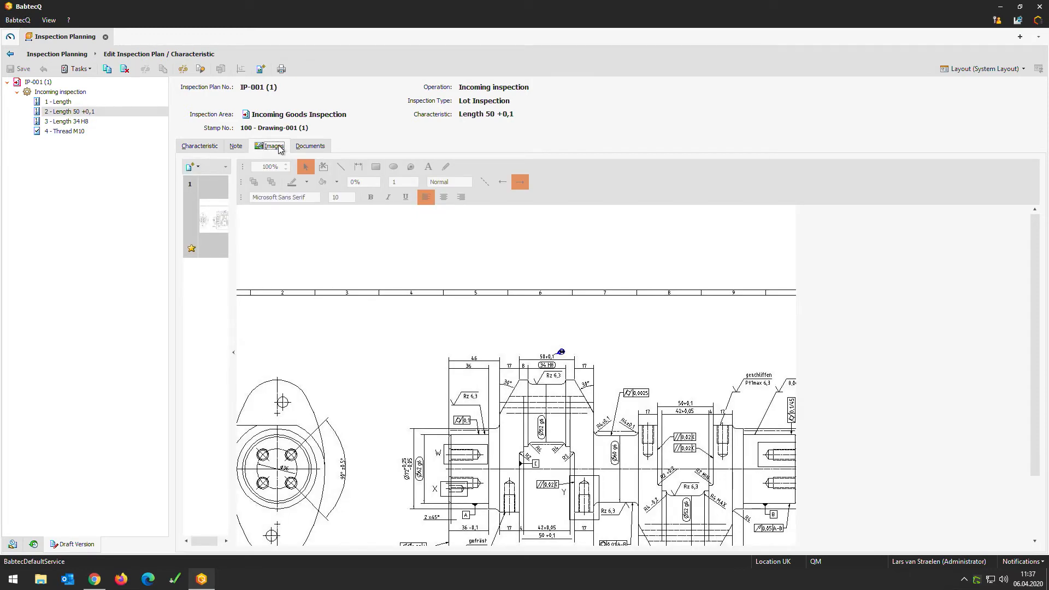
left_click_drag(259, 290, 378, 298)
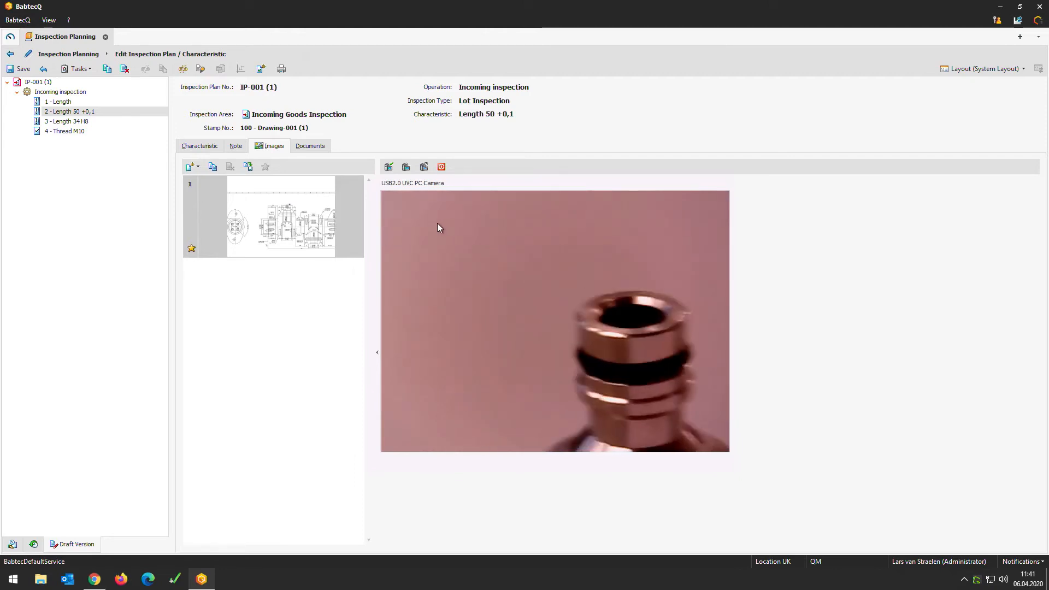
left_click(388, 168)
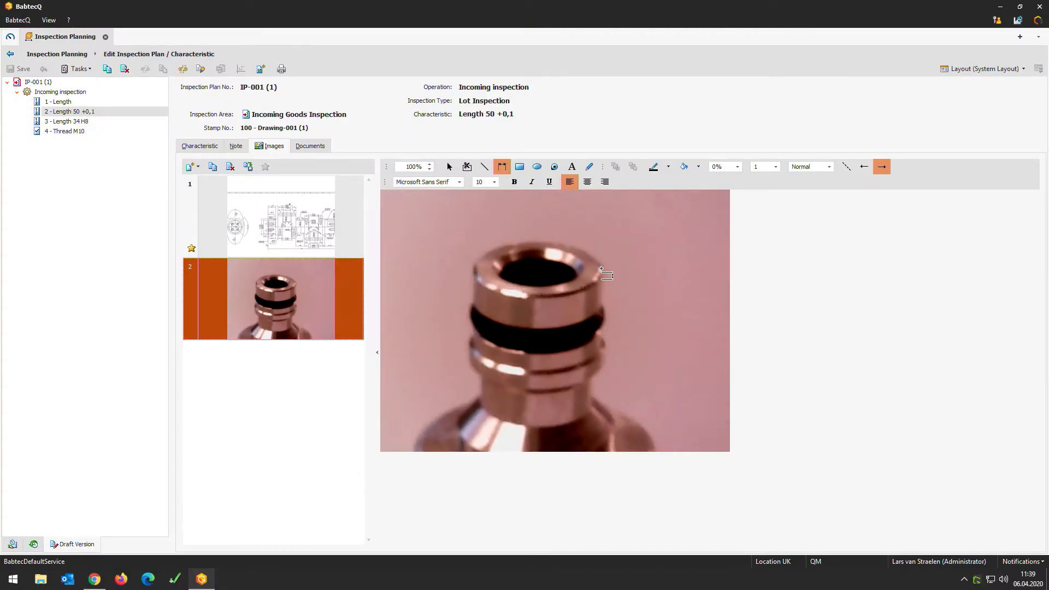
Step: Draw a vertical dimension line along the connector neck in the photo, make it red with line width 6, and save
left_click(601, 267)
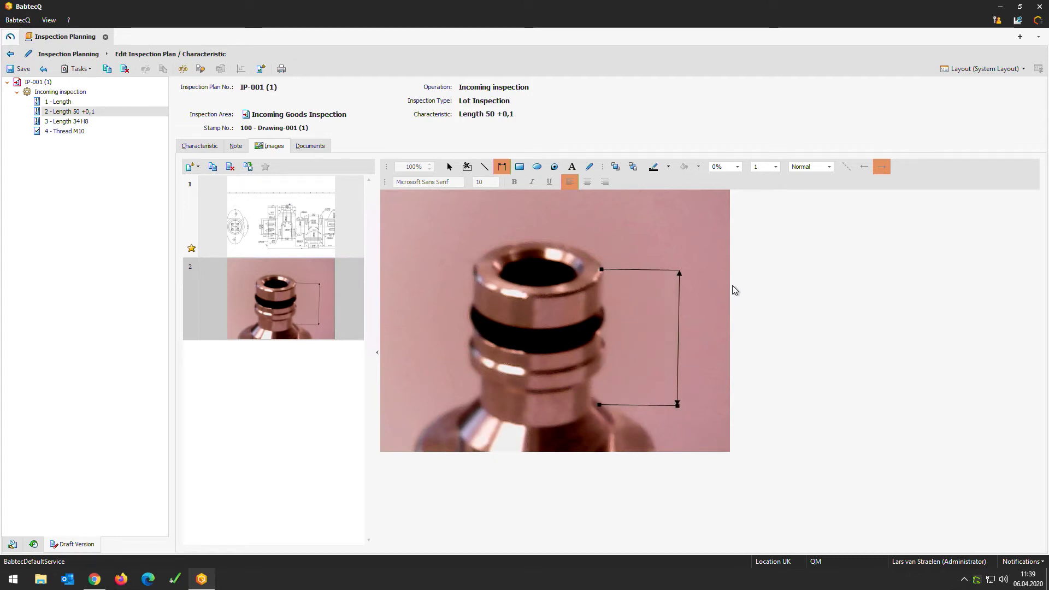
left_click(668, 168)
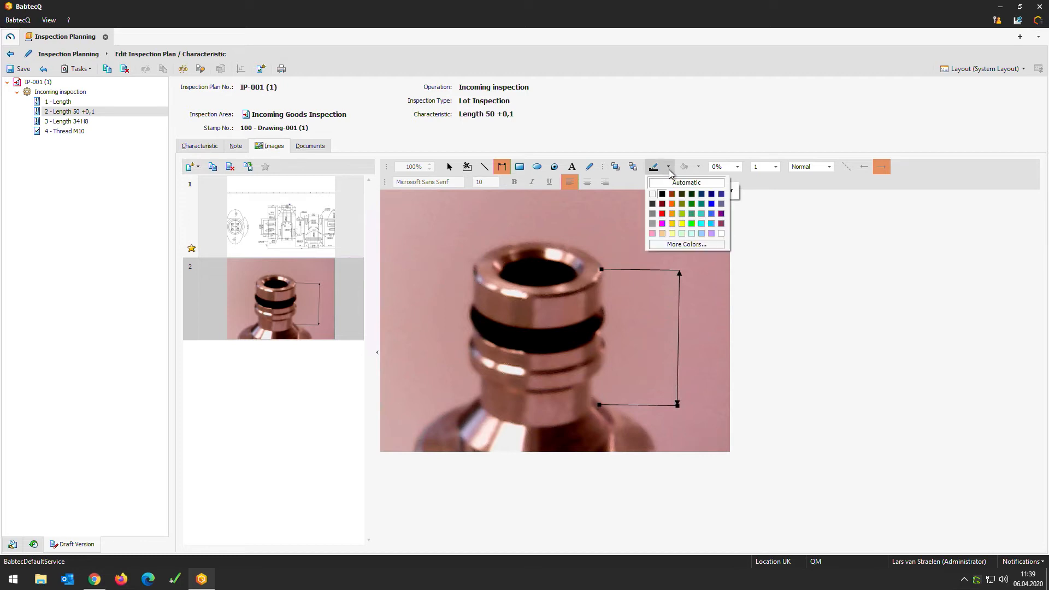
left_click(661, 214)
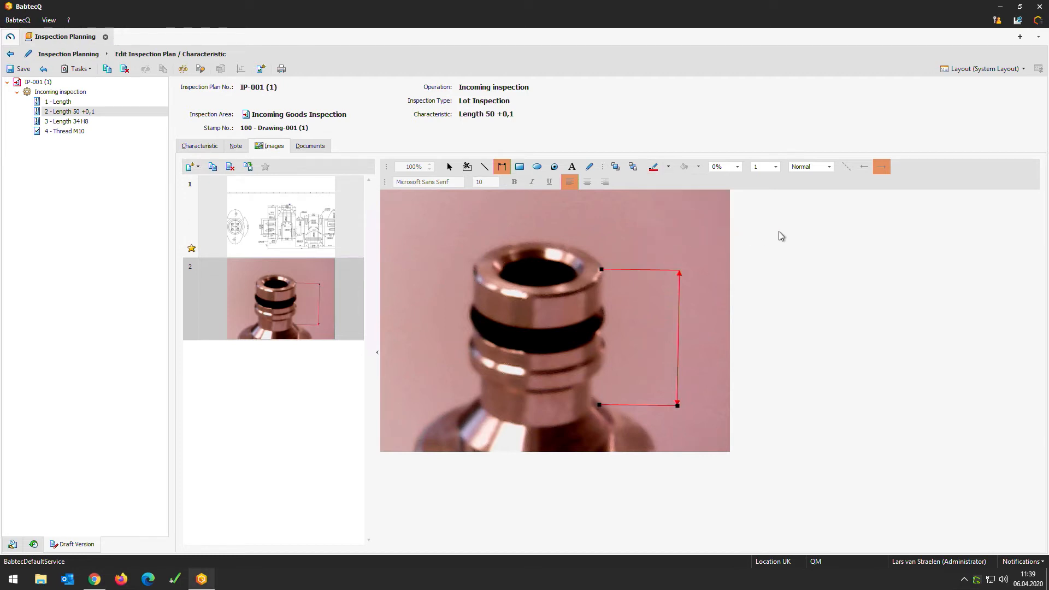
left_click(774, 167)
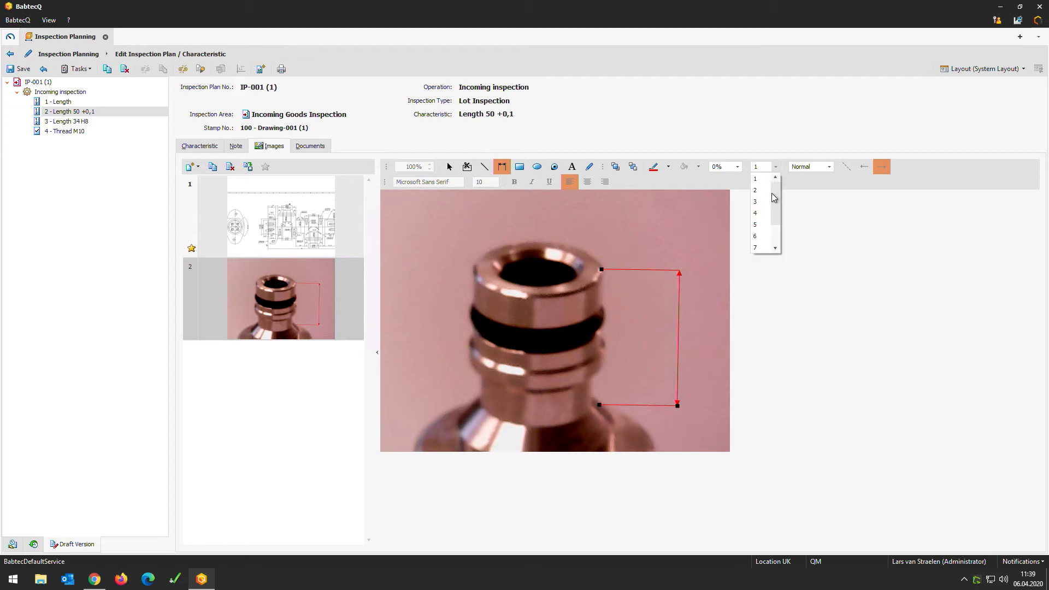
left_click(763, 238)
key("ctrl+s")
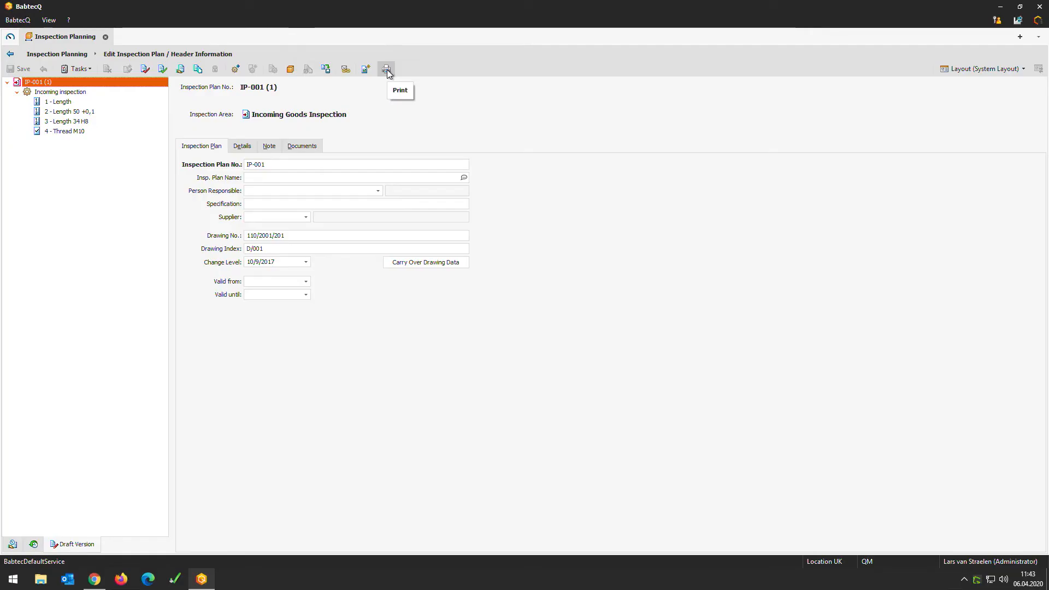
Step: Preview the Inspection Instruction report for inspection plan IP-001 and open its e-mail sending options
left_click(387, 70)
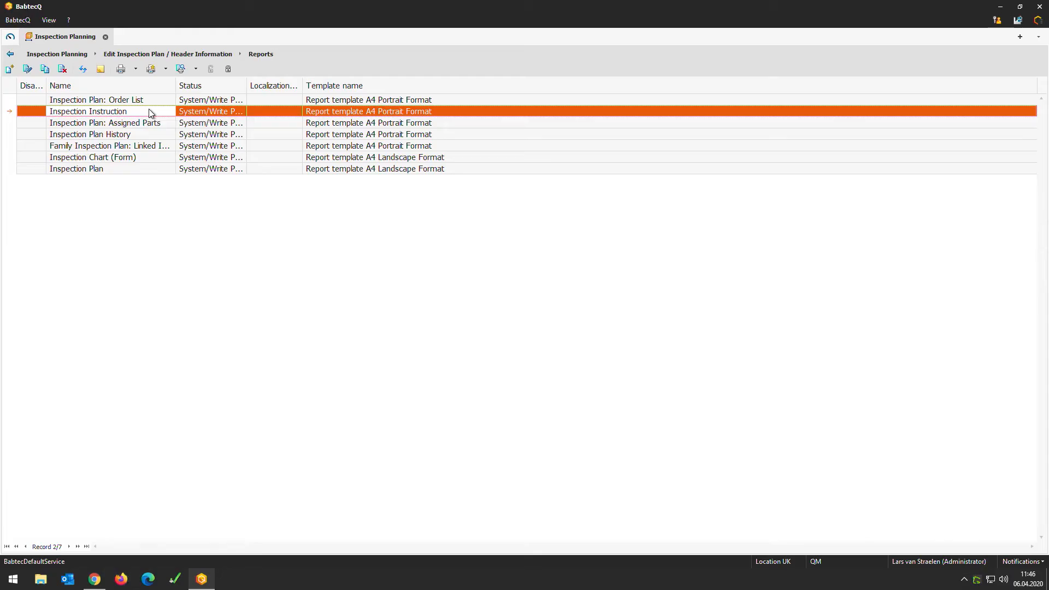
double_click(150, 112)
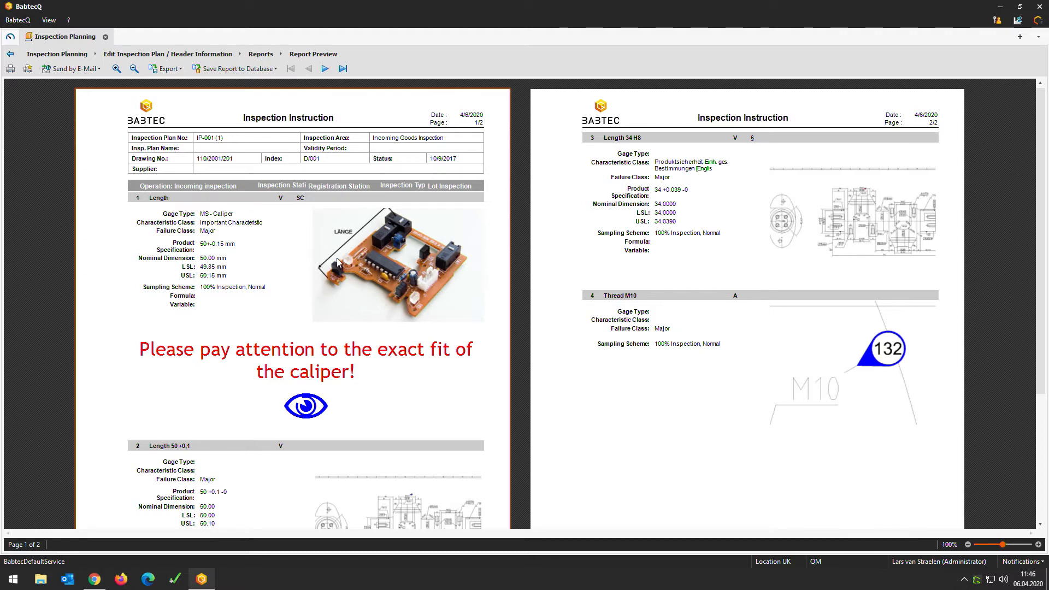
scroll(339, 262, "up", 2)
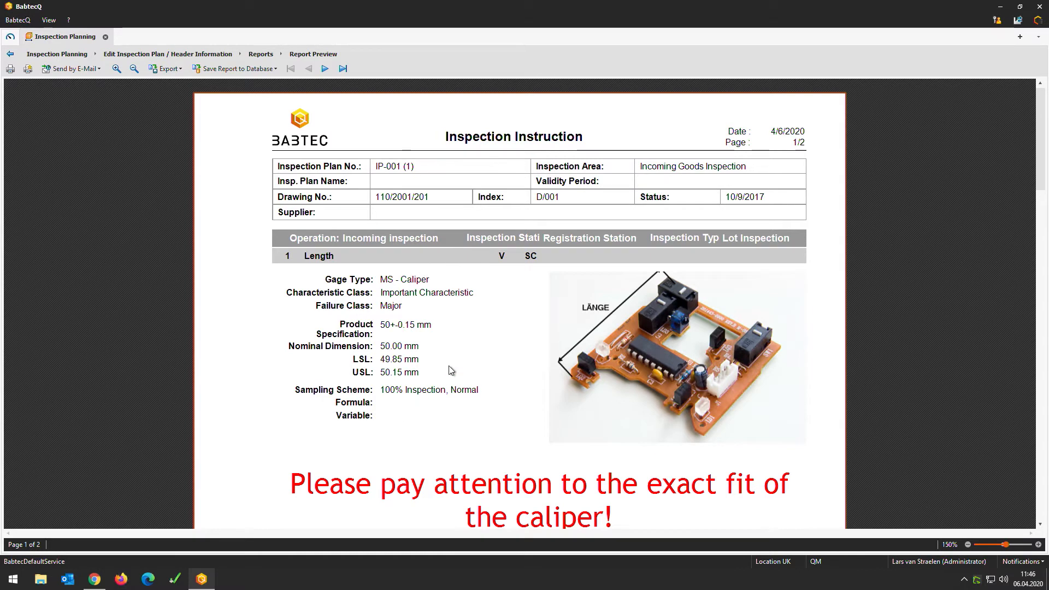
scroll(683, 321, "down", 1)
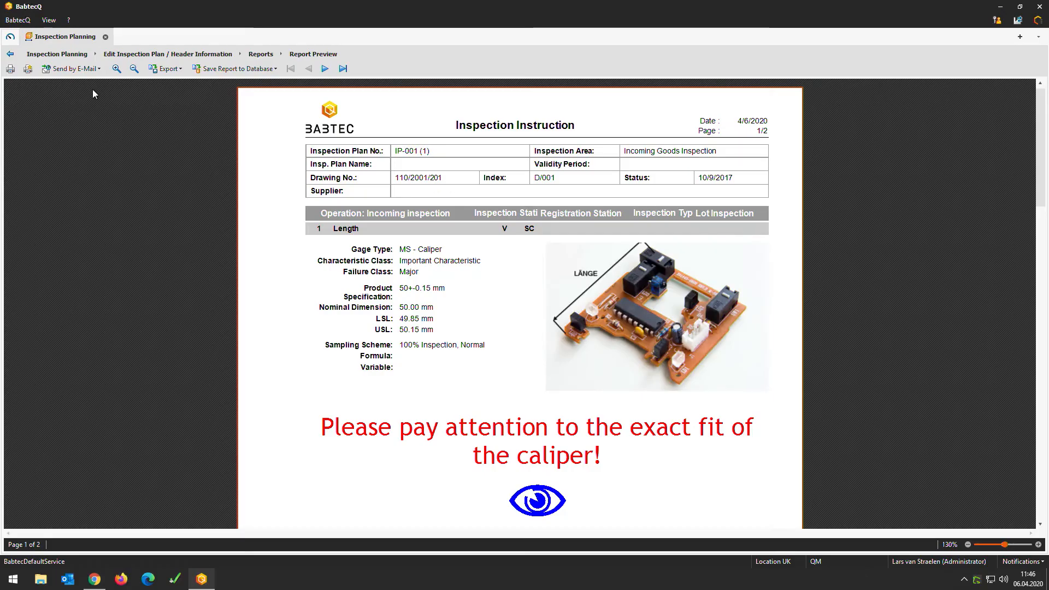
left_click(87, 69)
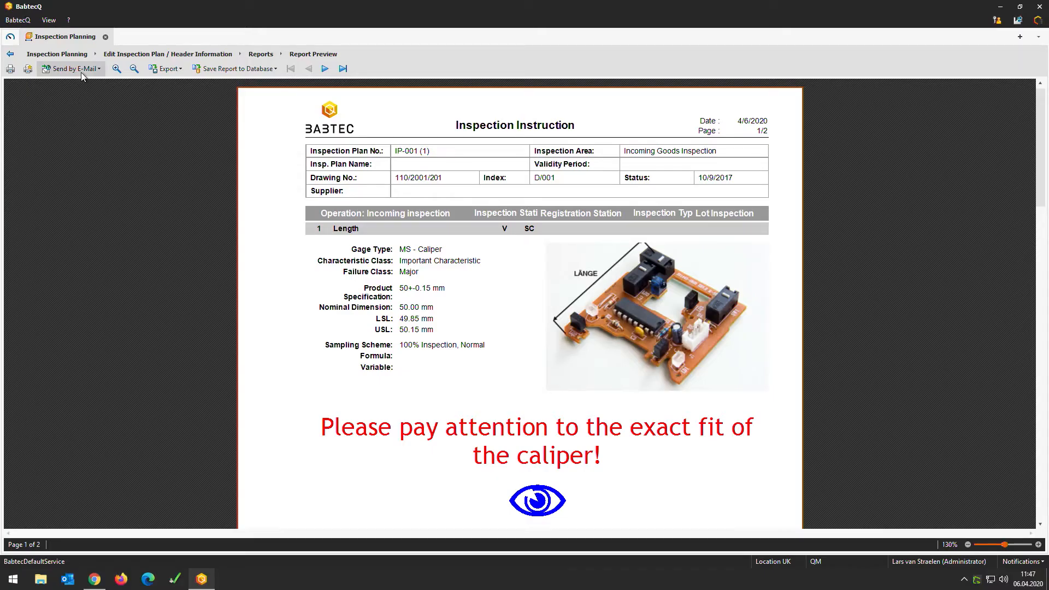
Step: Attach the Inspection Instruction report to an e-mail as an Excel xlsx file and open the attachment in Excel with editing enabled
left_click(80, 70)
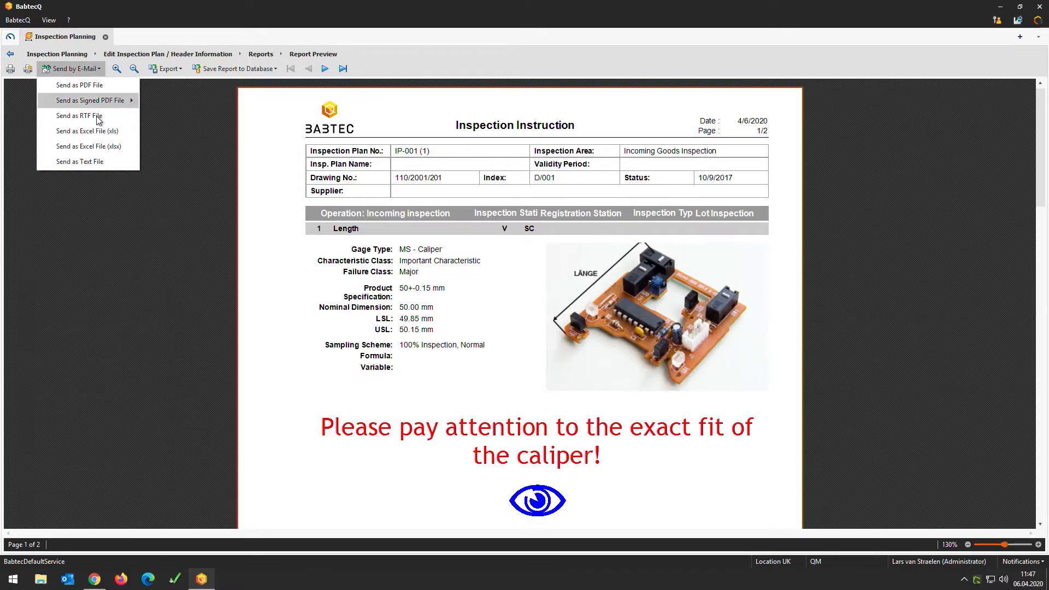
left_click(107, 148)
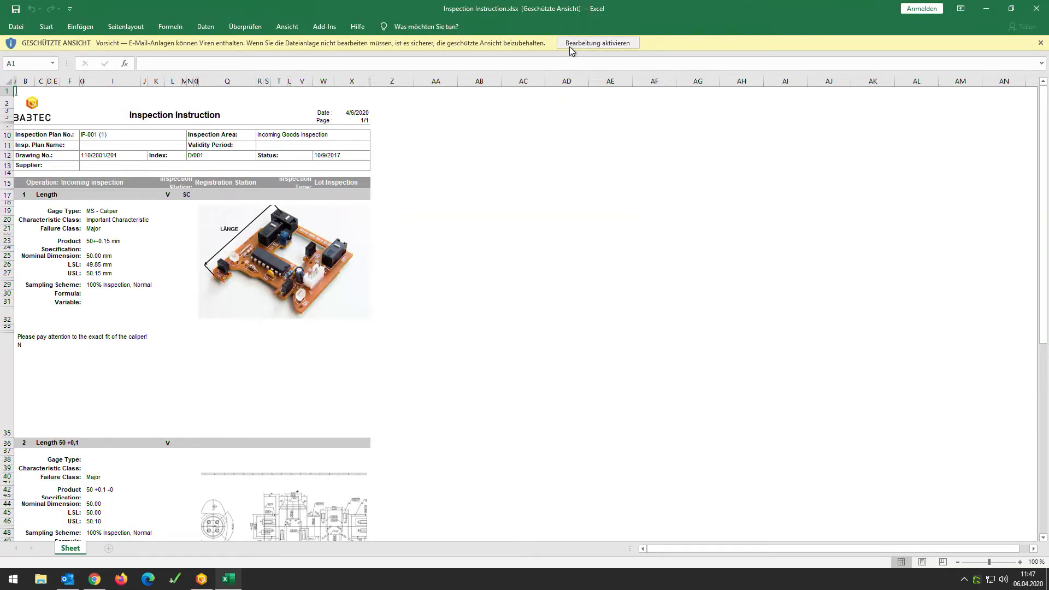
left_click(569, 47)
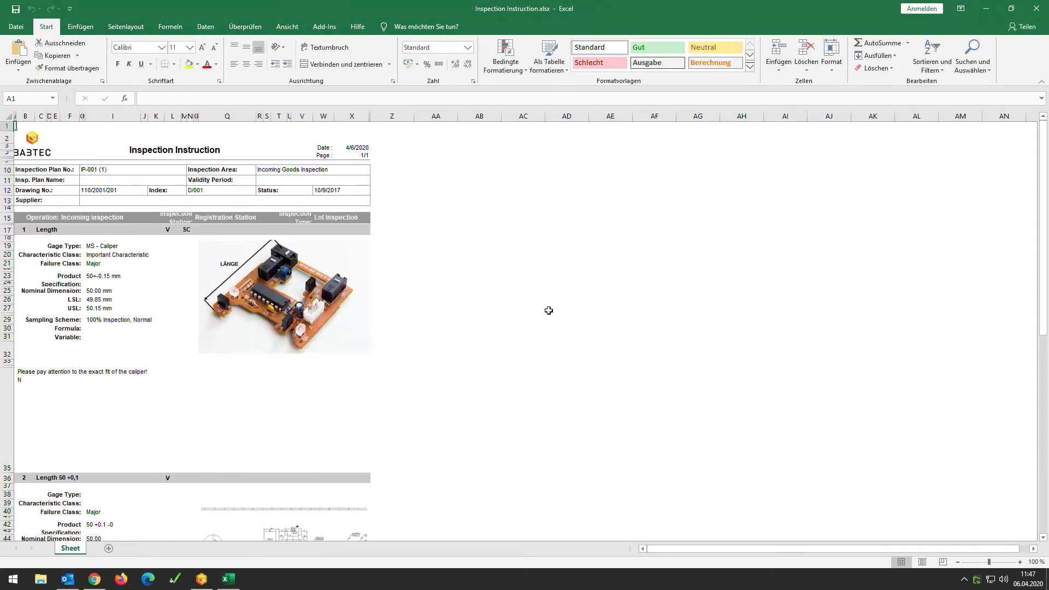
Step: Clear the first characteristic's specification values, move its board photo beside the table, and close the workbook and e-mail without keeping them
scroll(549, 310, "up", 2, "ctrl")
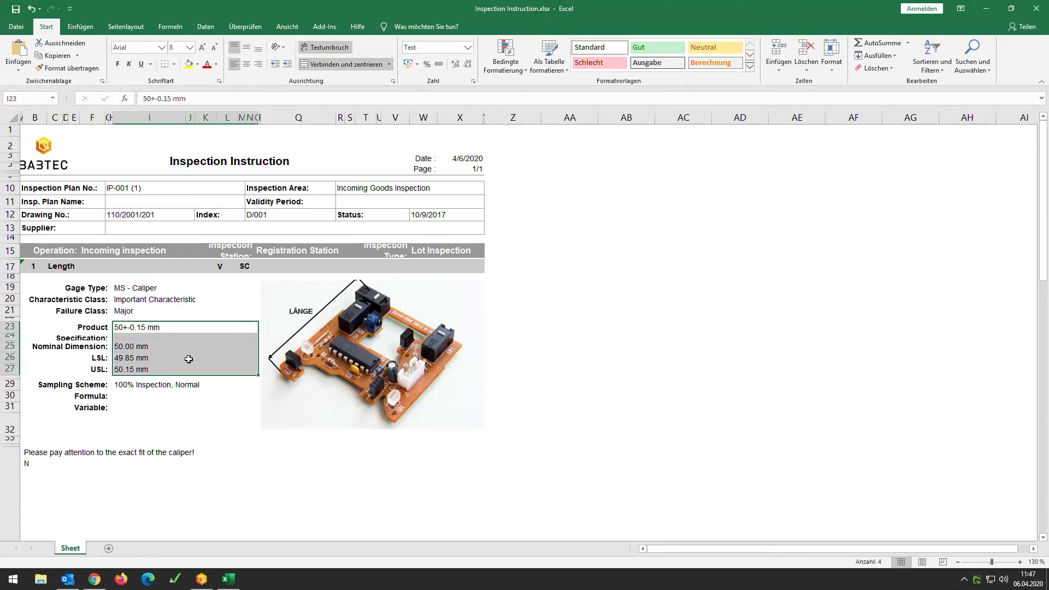
left_click_drag(347, 357, 648, 263)
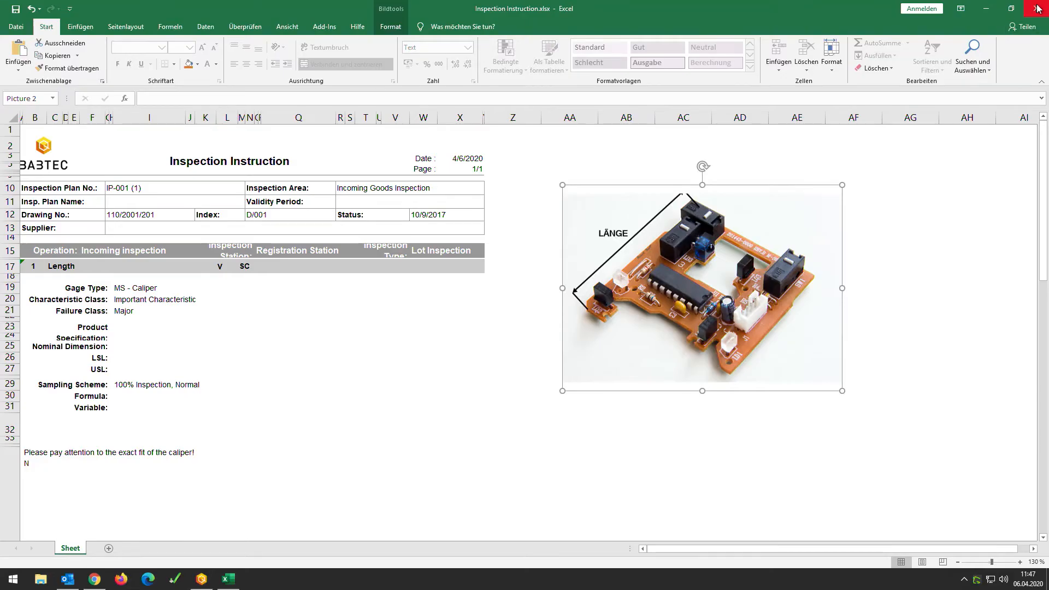
left_click(1038, 8)
left_click(524, 303)
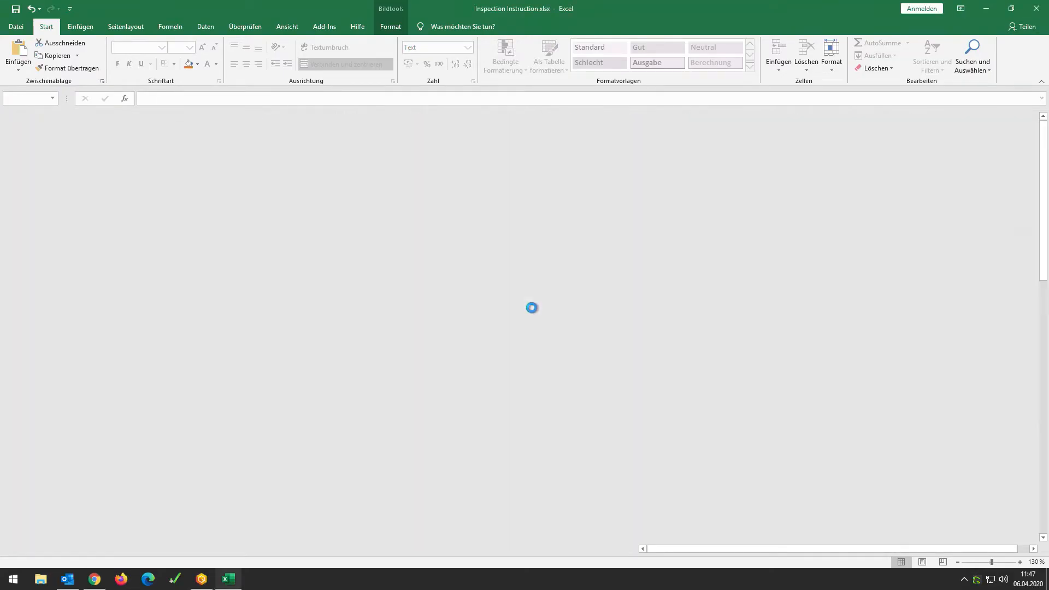
left_click(746, 23)
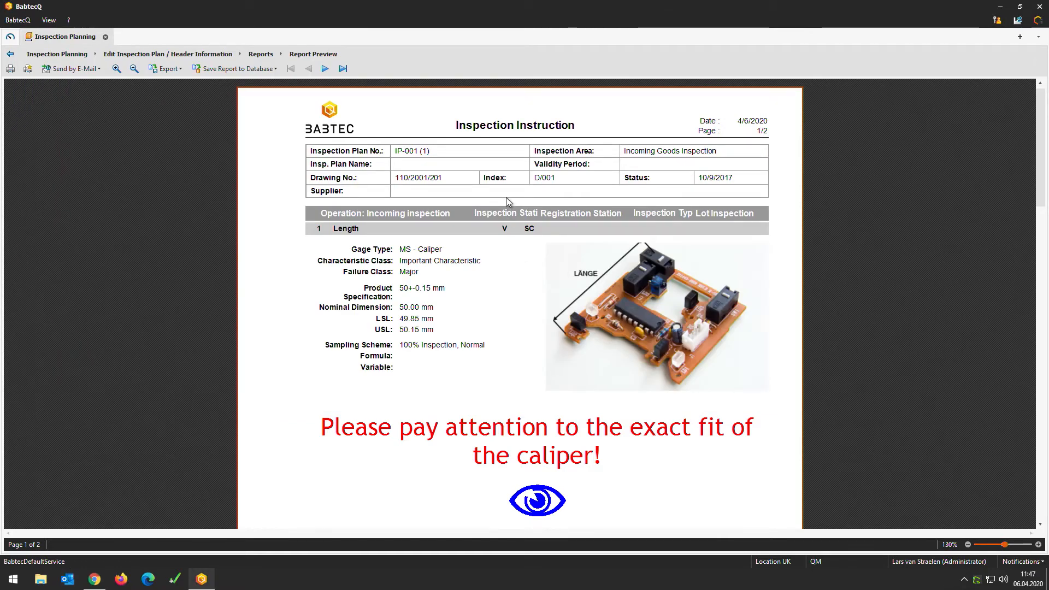
Step: Leave the report preview and release inspection plan IP-001, ignoring the review warnings
key("Escape")
key("Escape")
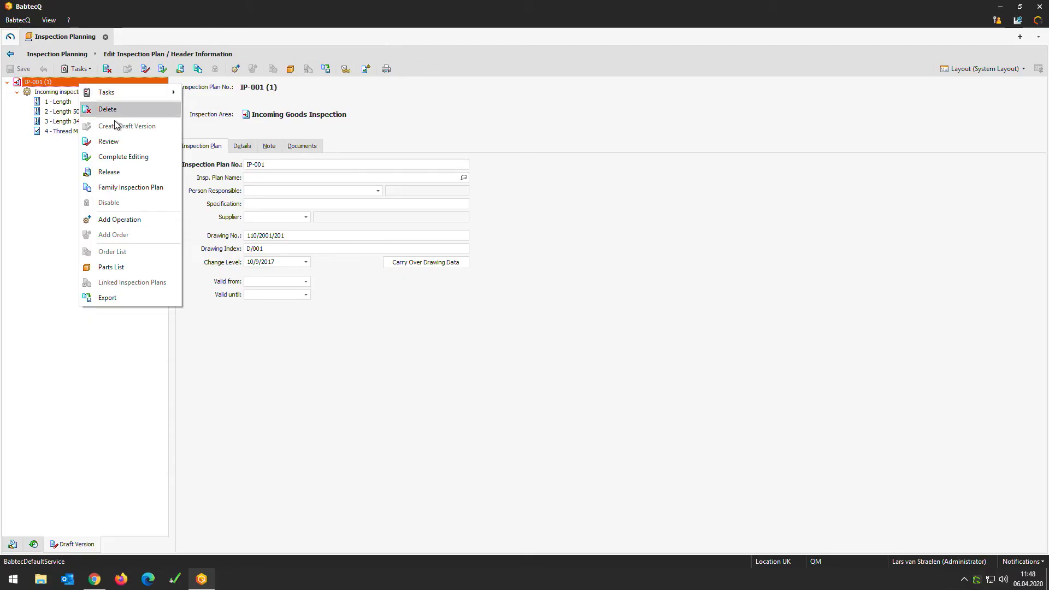
left_click(135, 171)
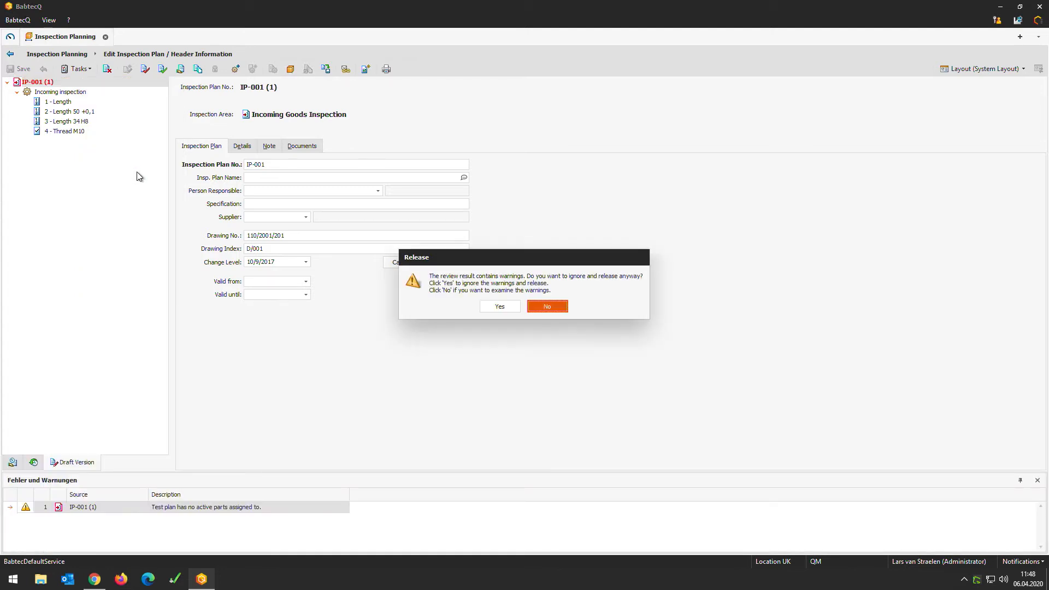
left_click(486, 305)
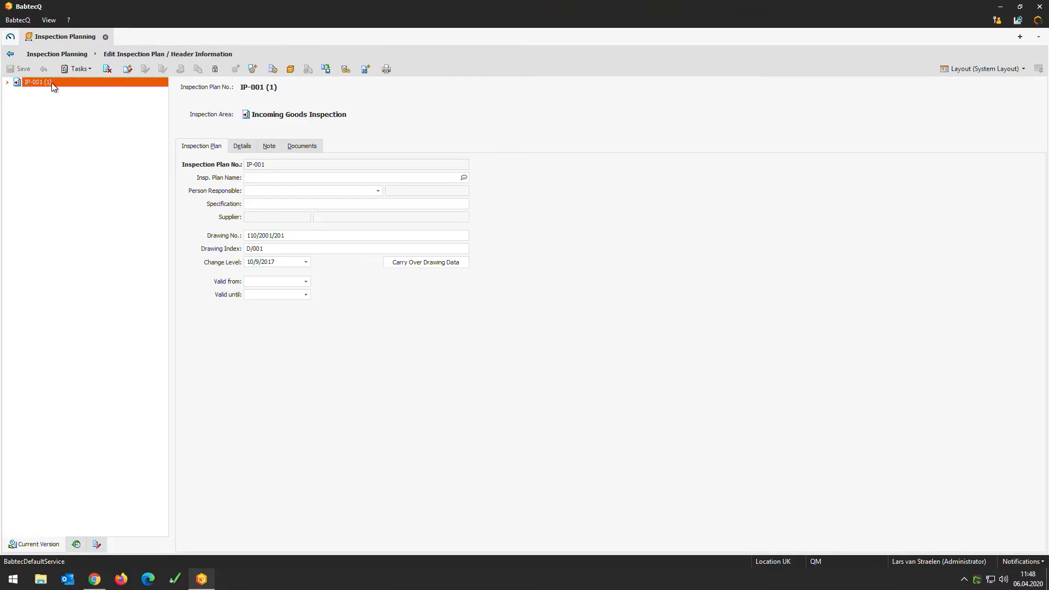
Step: Assign the blue, green and red Attachment part variants to the parts list of inspection plan IP-001
left_click(290, 70)
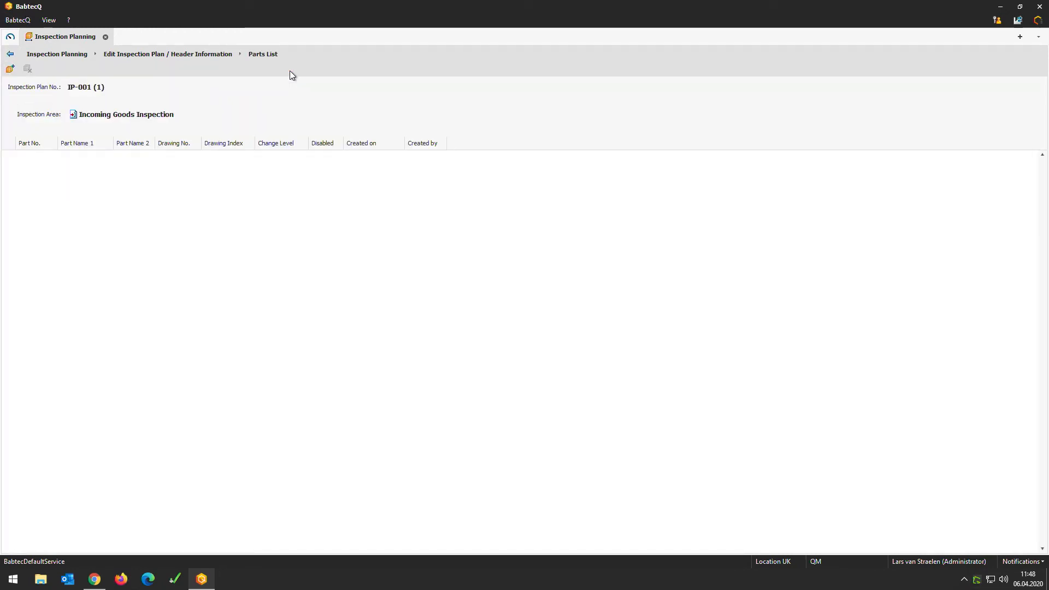
left_click(10, 70)
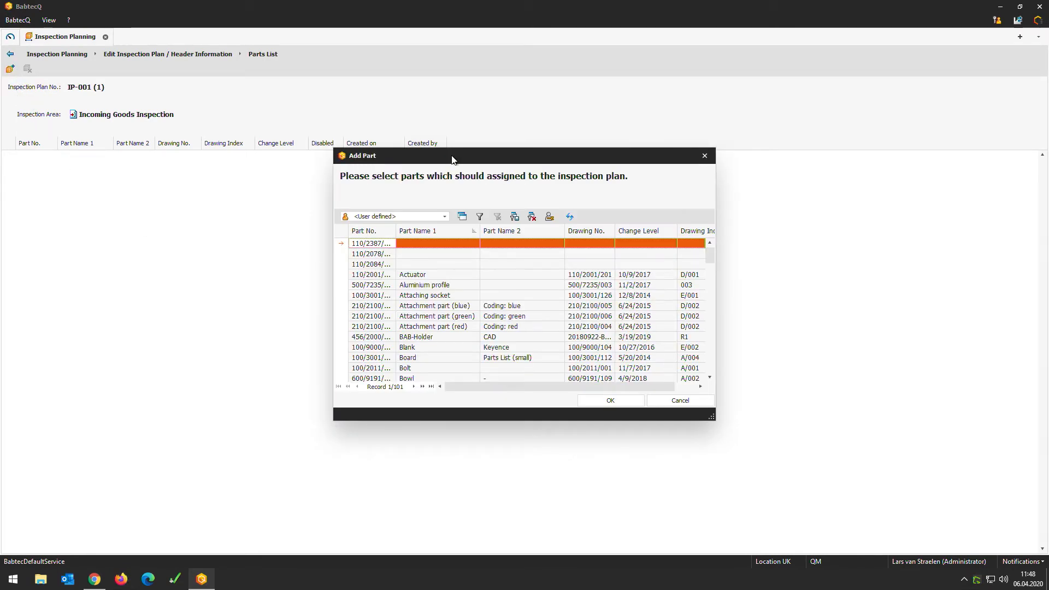
left_click_drag(452, 158, 365, 119)
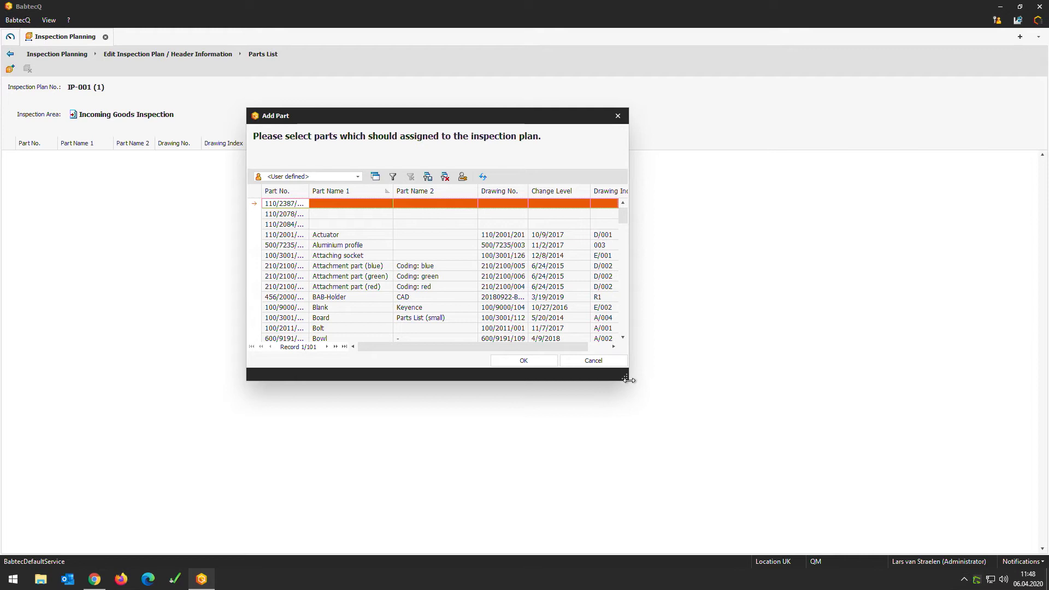
left_click_drag(626, 378, 877, 450)
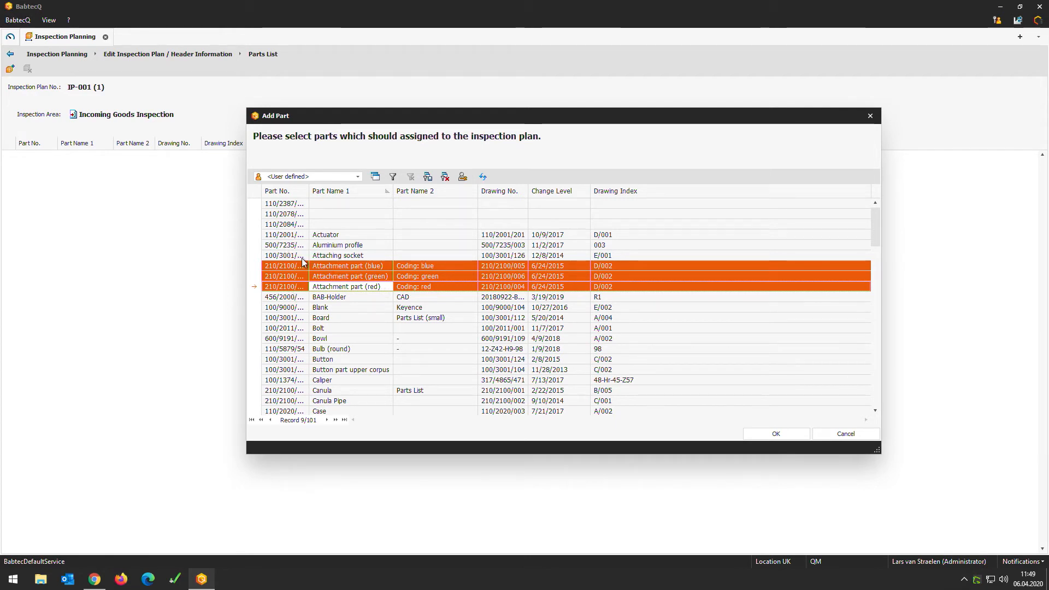
left_click(775, 434)
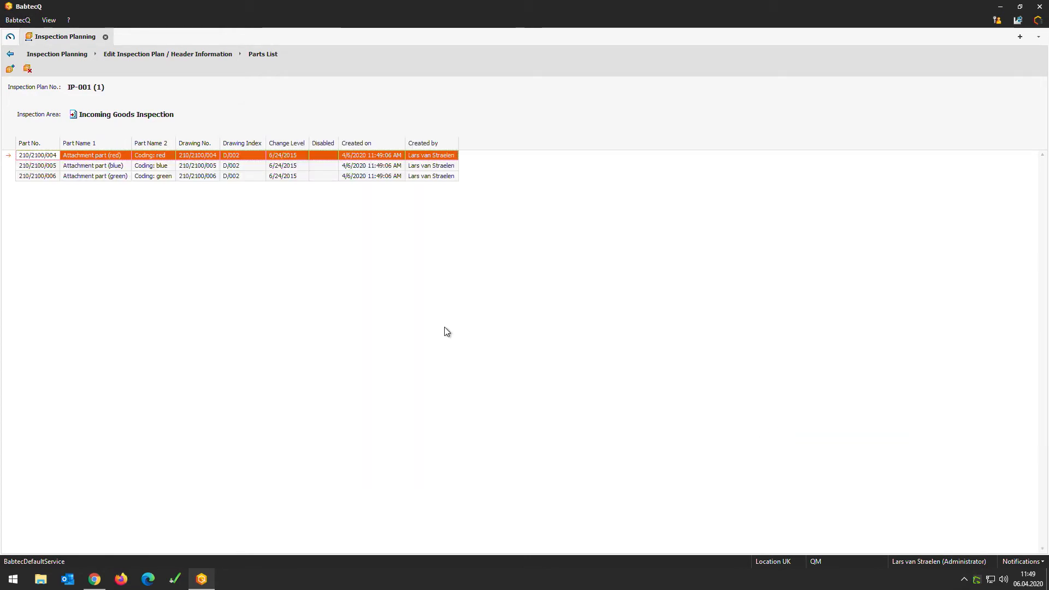
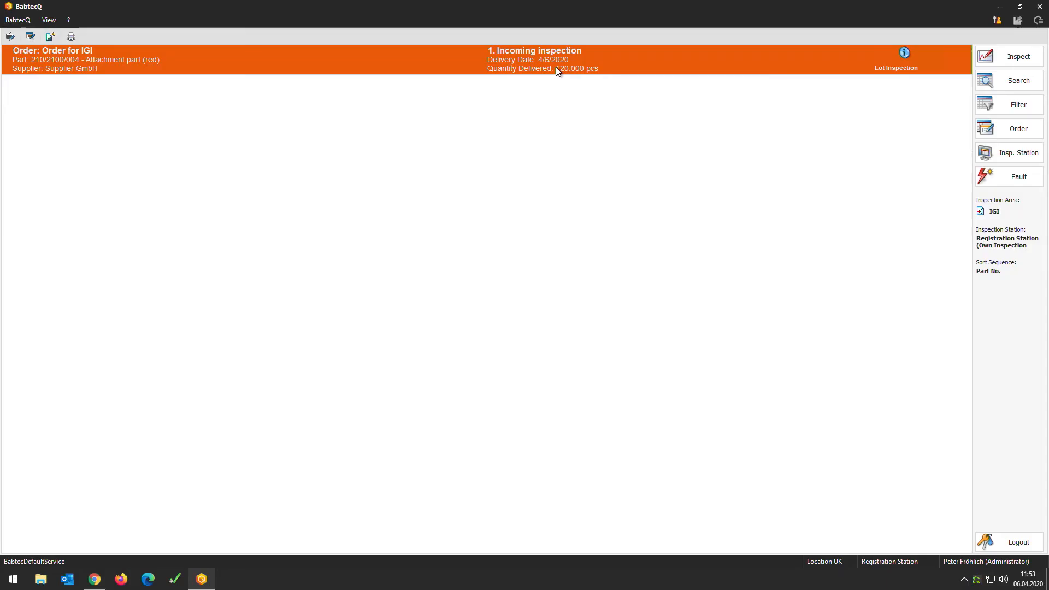
Step: Start inspecting Order for IGI with lot size 2, recording 50,12, 50,06 and 34 for the first part's lengths and OK for Thread M10
left_click(998, 52)
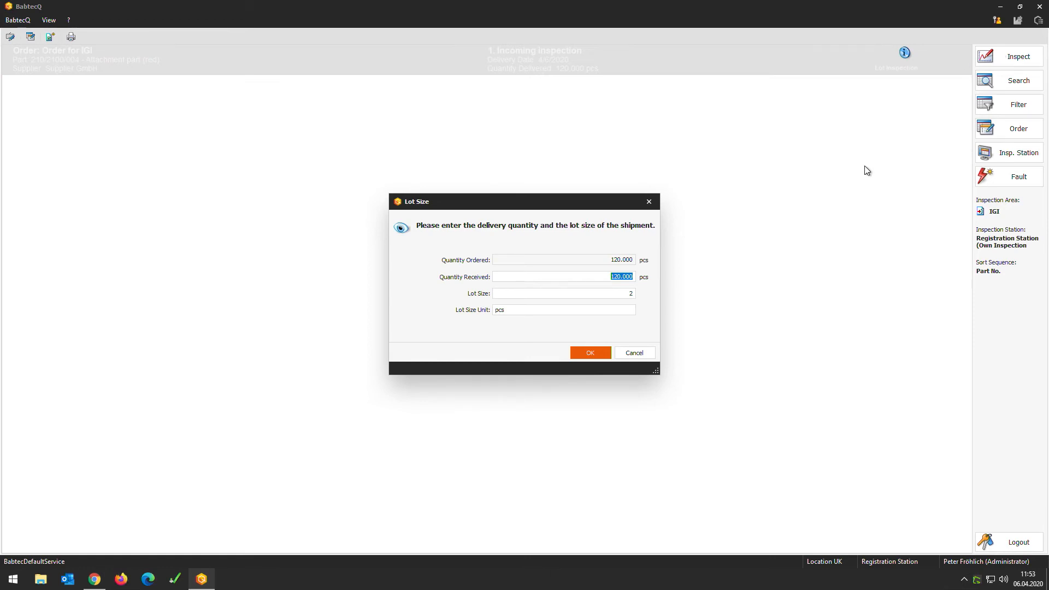
key("Return")
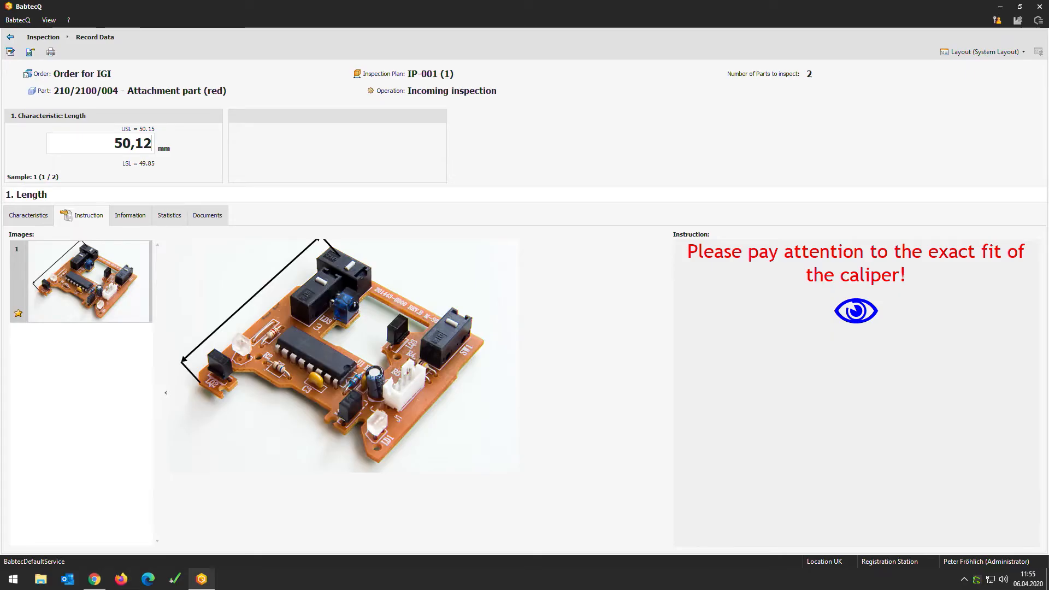
key("Return")
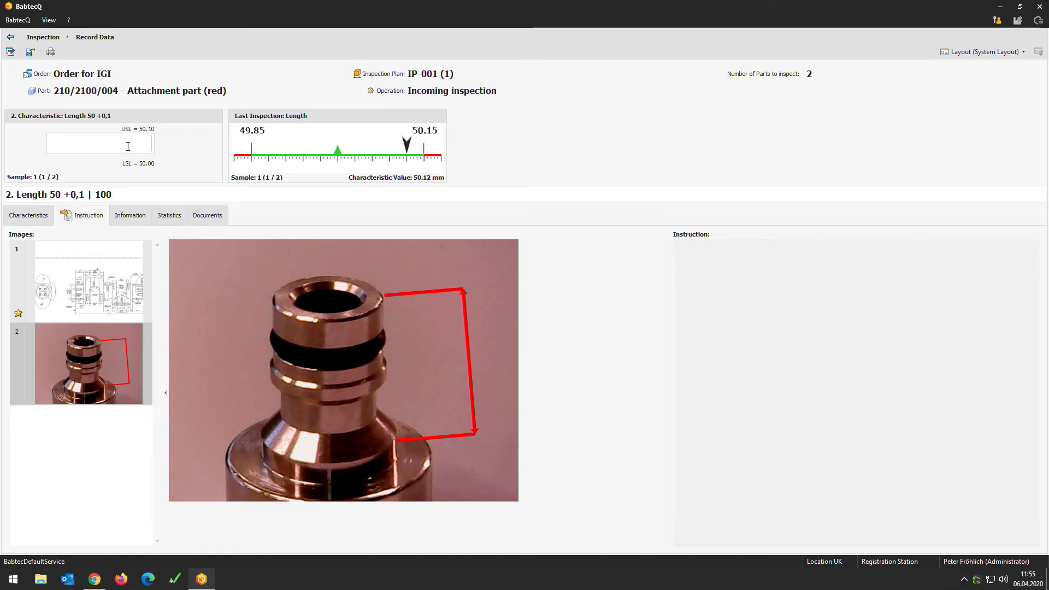
type(",06")
key("Return")
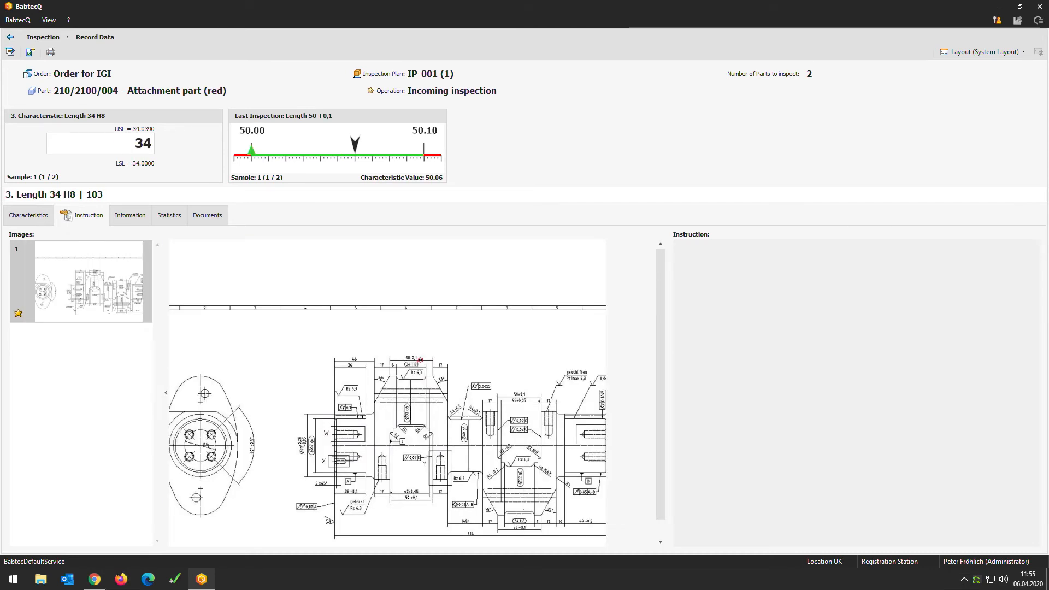
key("Return")
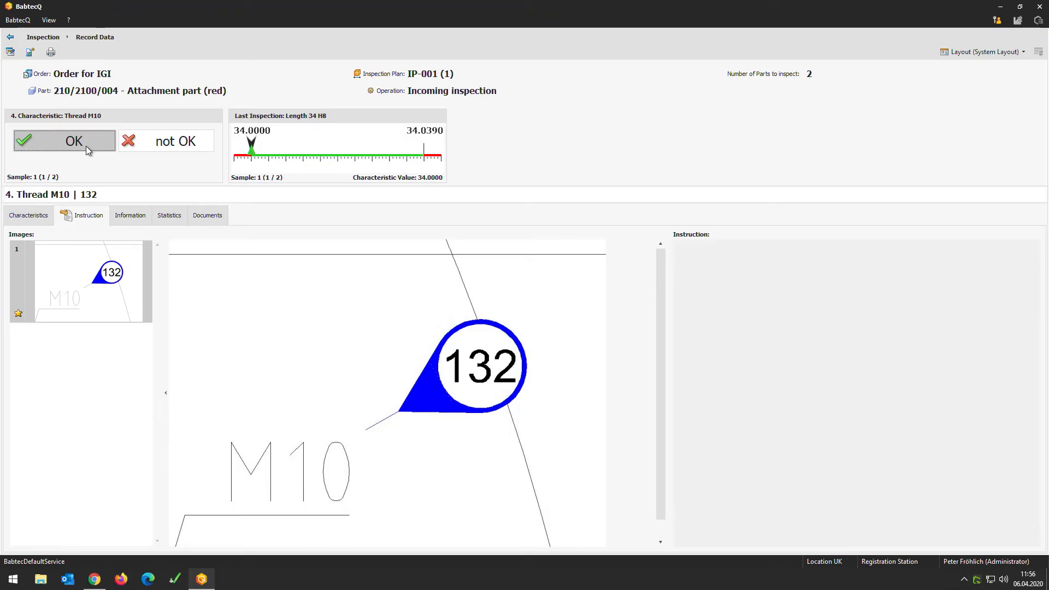
left_click(86, 145)
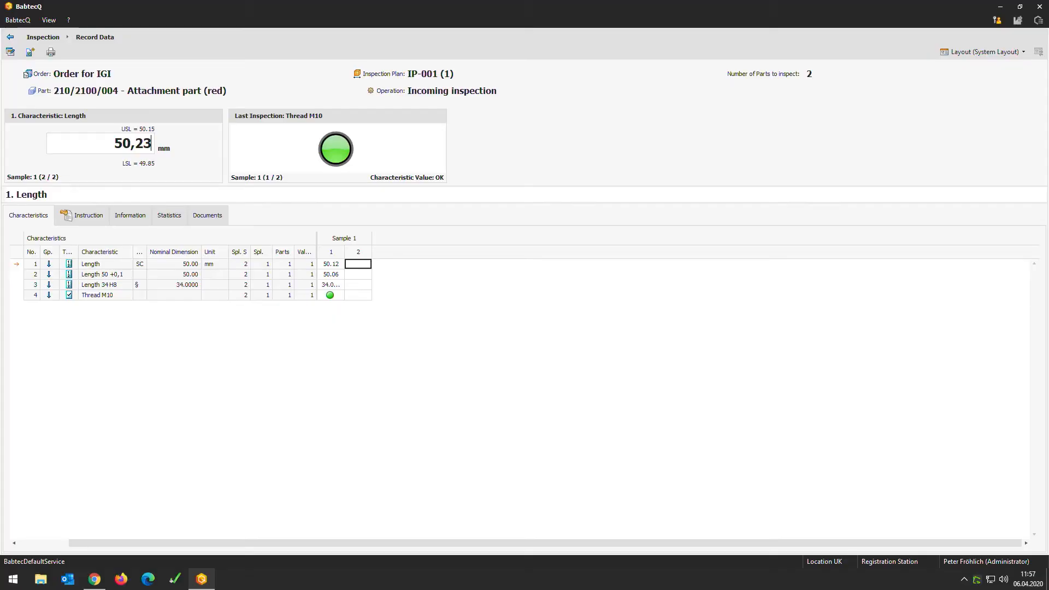
Step: Record 50,23 mm for the second part's Length with failure Damage, and save the action Check Granulate for Purity
key("Return")
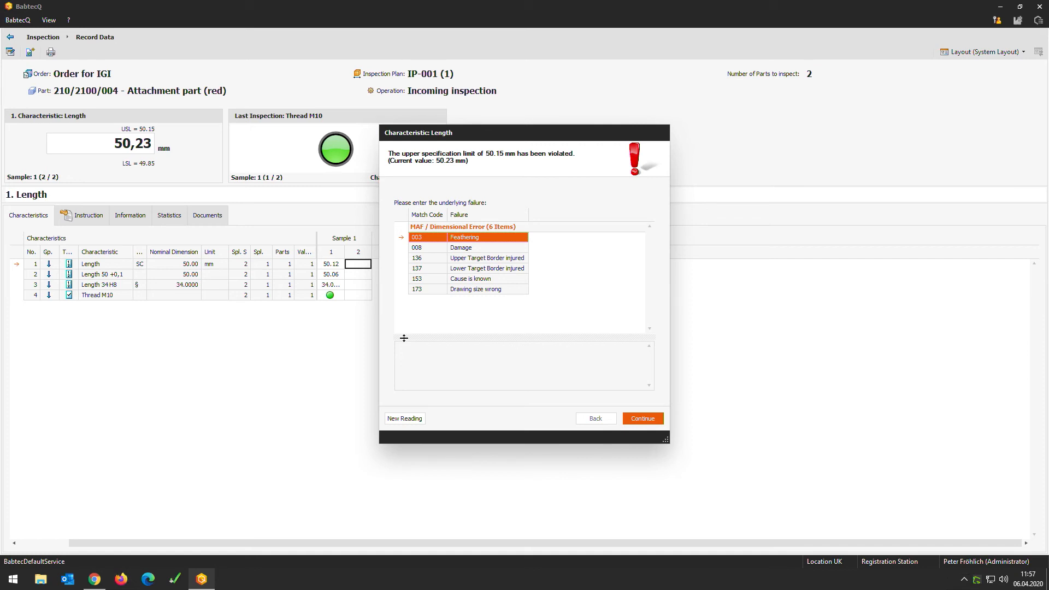
left_click(476, 249)
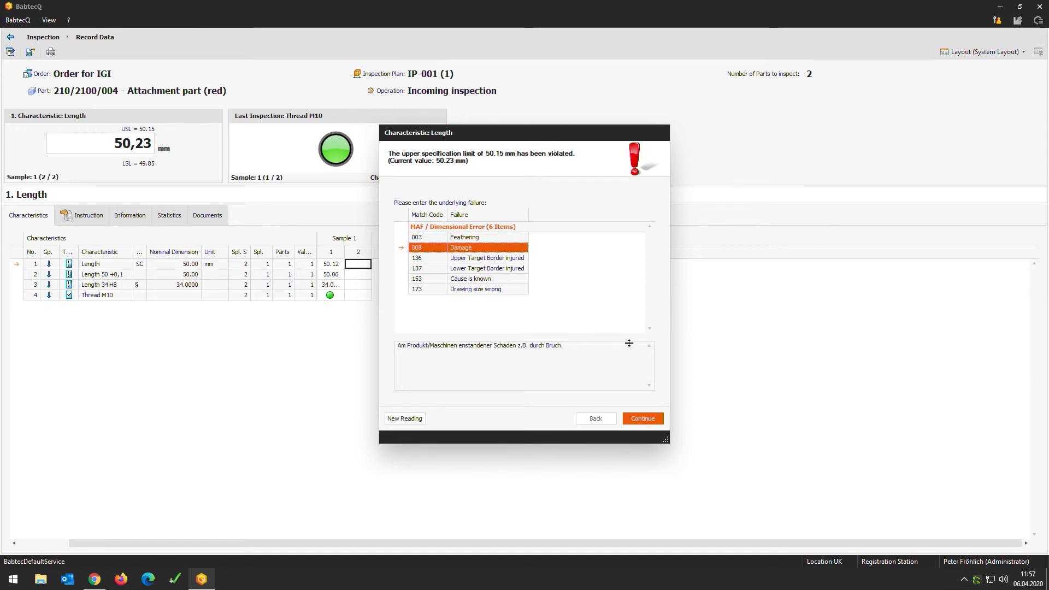
left_click(641, 417)
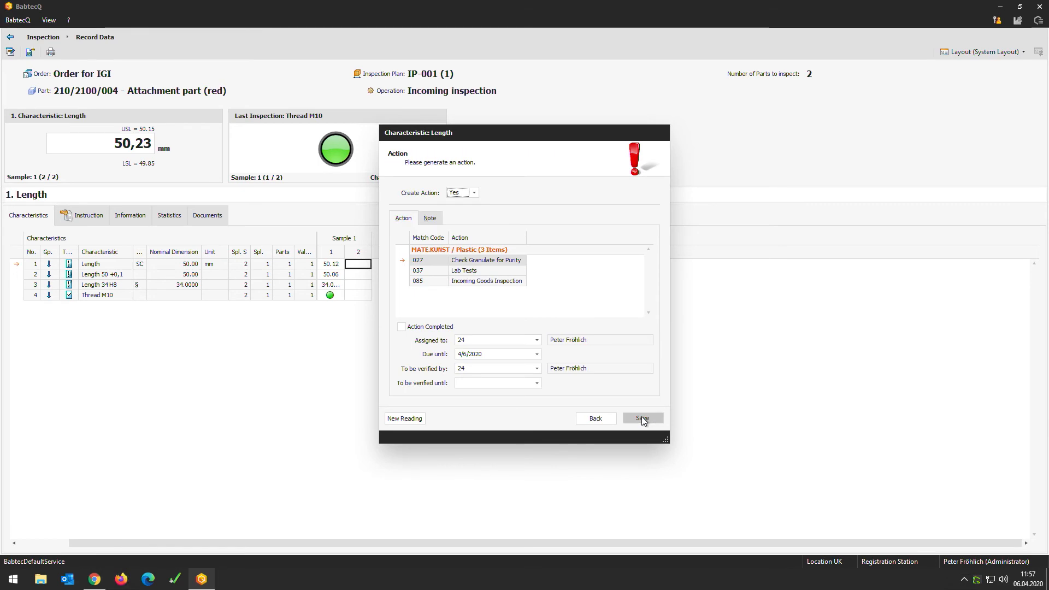
left_click(642, 417)
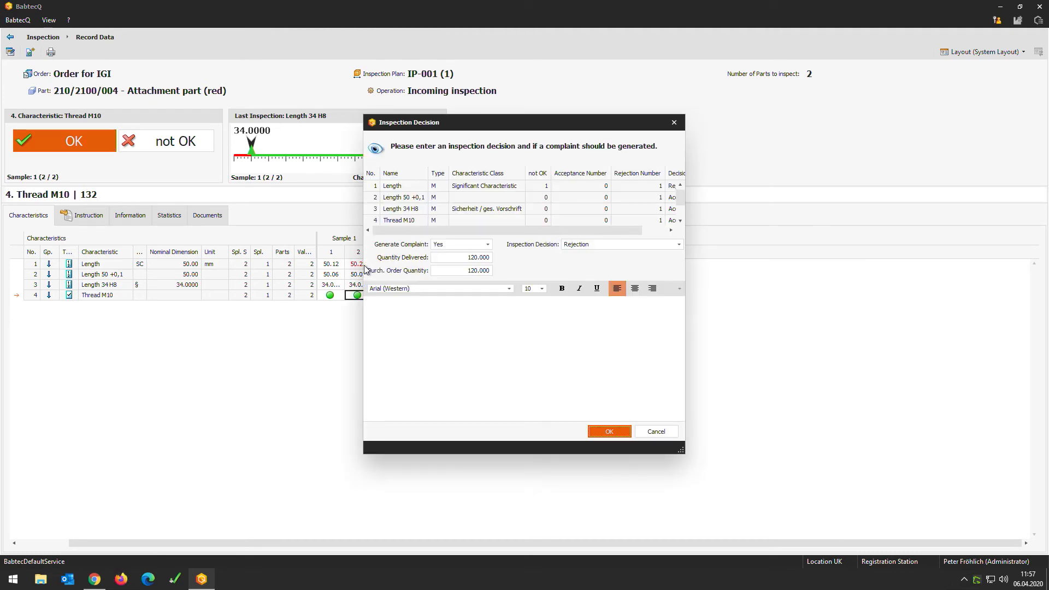
Step: Widen the inspection decision dialog and add a note with user and time stamp reading "Some more thinks" to the rejection
left_click_drag(686, 378, 820, 377)
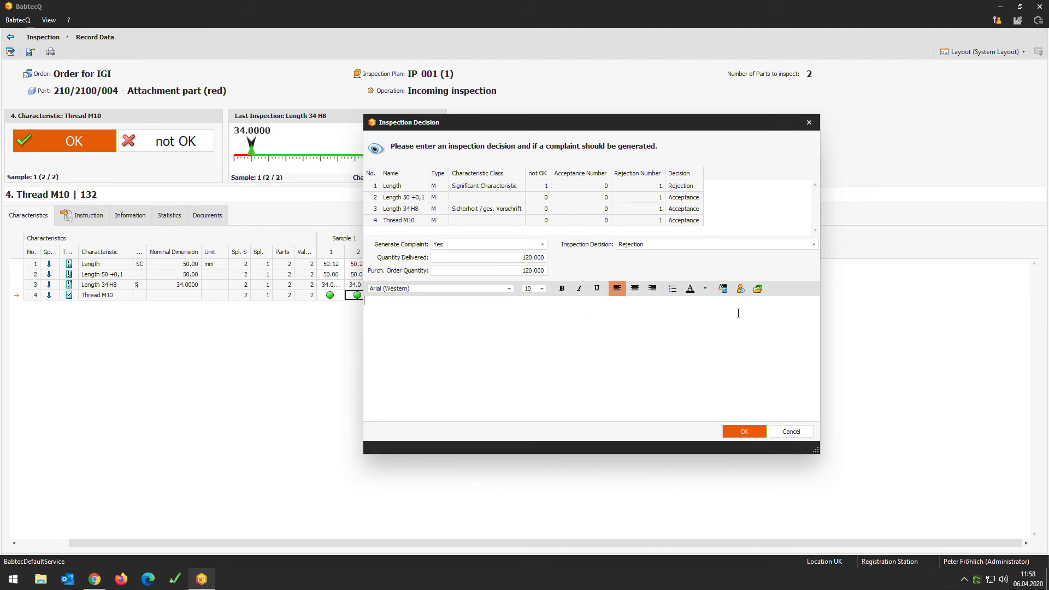
left_click(740, 289)
type("Some m")
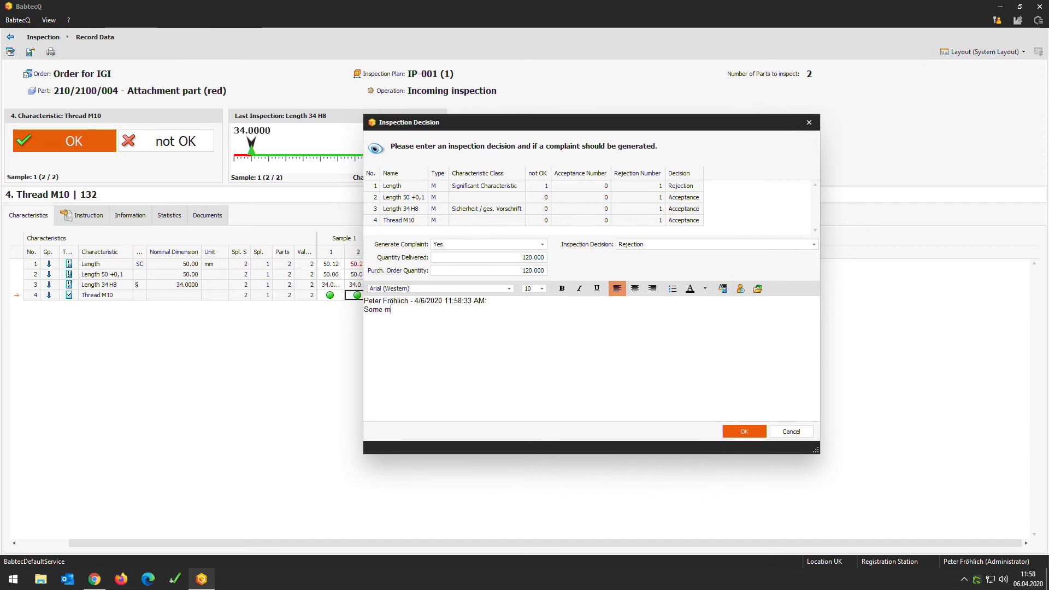
type("ore thinks")
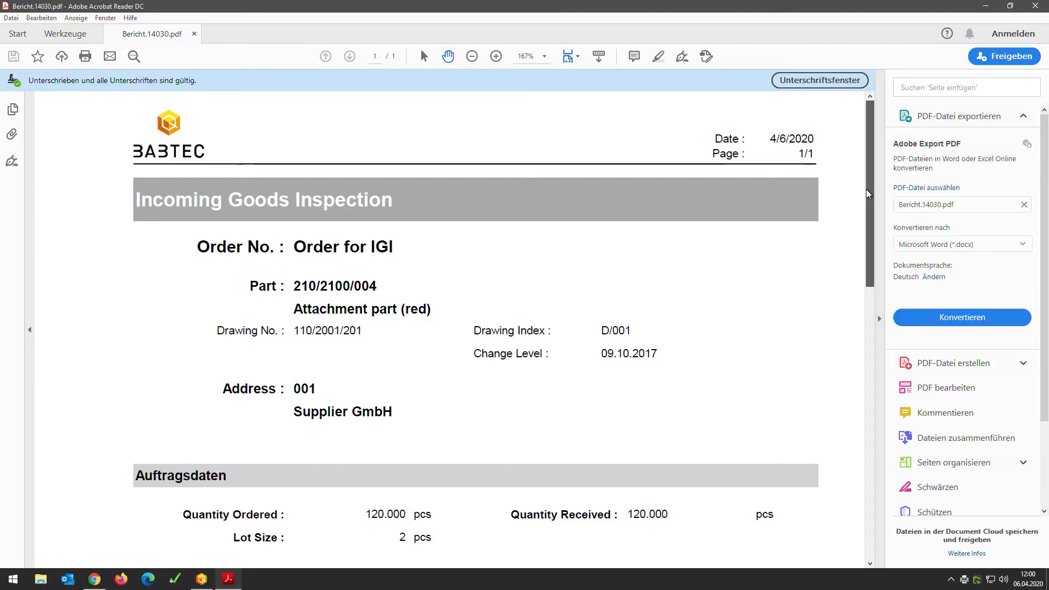
Step: Examine the order data and usage decision in the Incoming Goods Inspection report PDF, down to the end of the page
scroll(864, 216, "down", 3)
left_click_drag(865, 216, 875, 273)
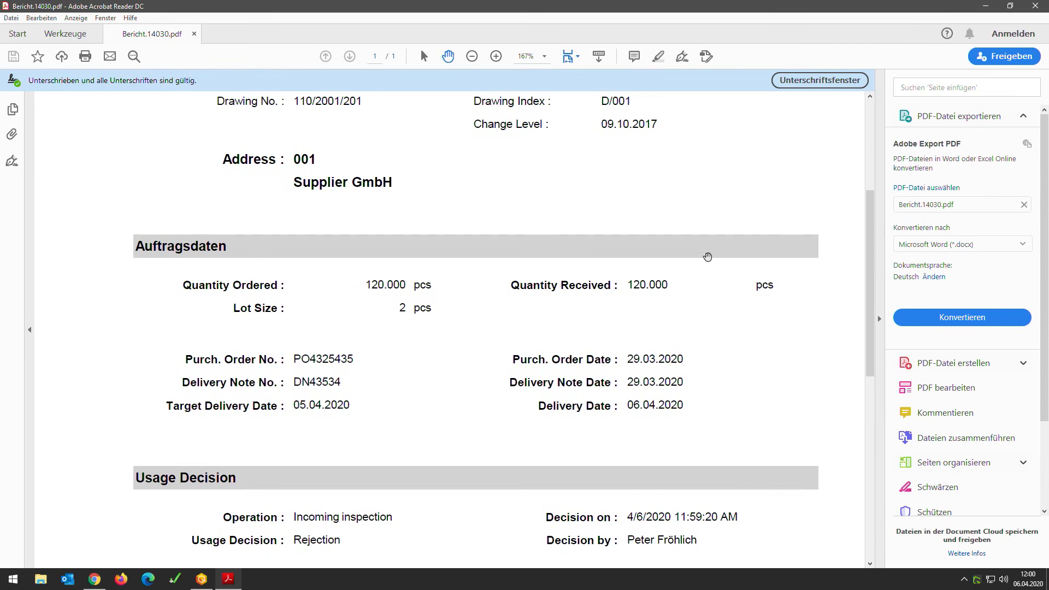
scroll(705, 255, "down", 2, "ctrl")
scroll(713, 261, "down", 2, "ctrl")
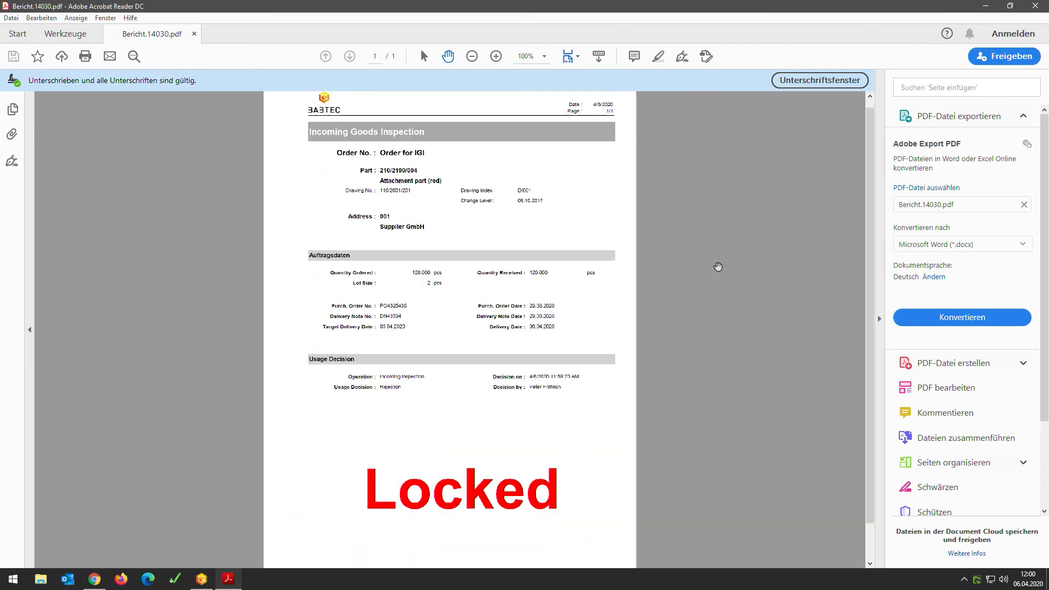